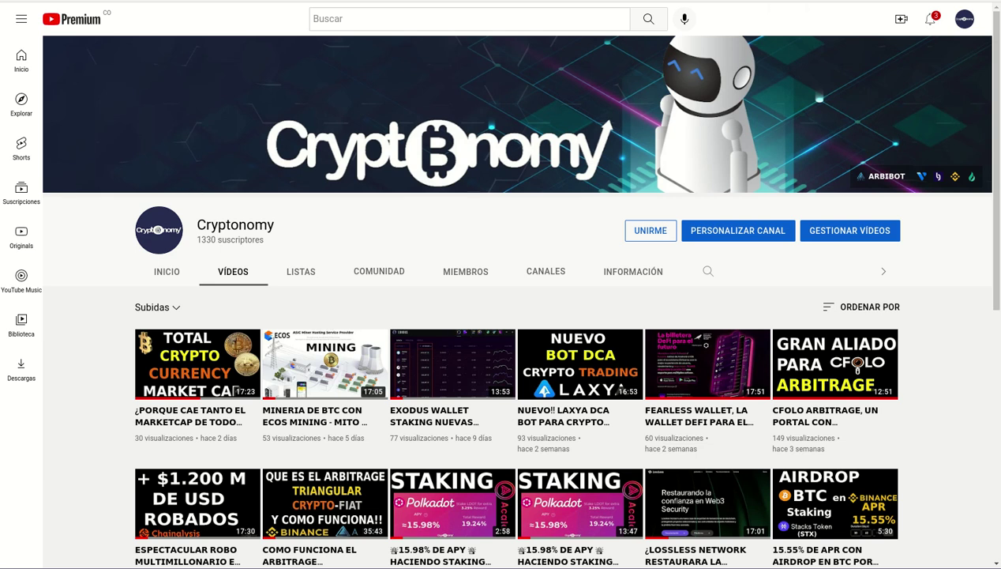
- Switch to the ARBI Bot Facebook page and read the pinned post about the V2.2.3 release
click(770, 3)
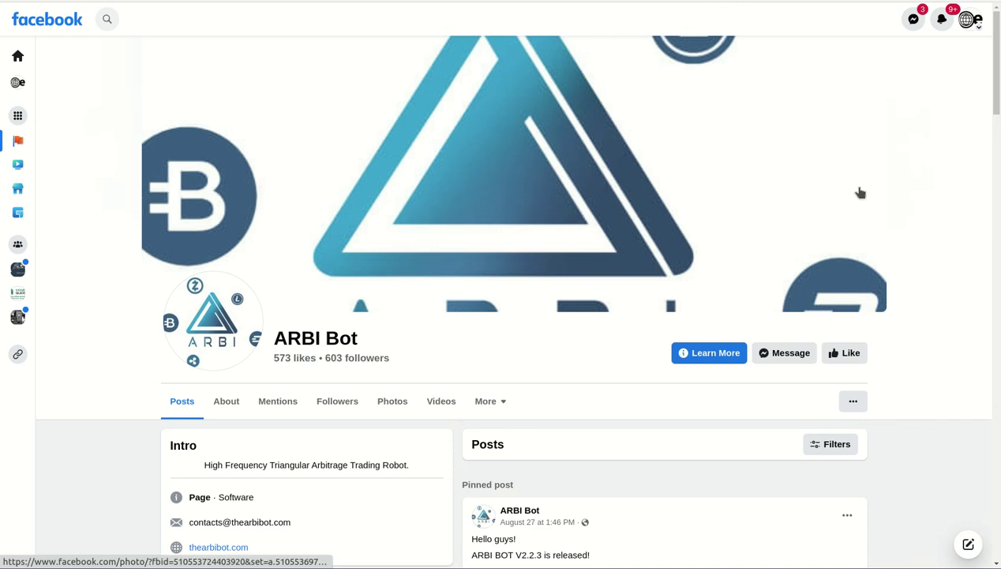
scroll(861, 193, down, 3)
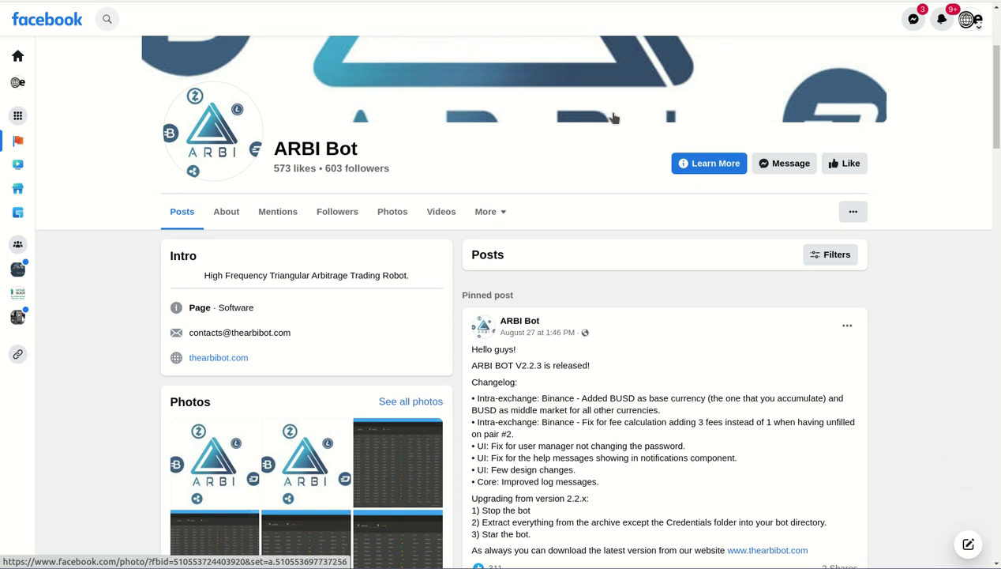
scroll(878, 165, down, 2)
scroll(892, 179, down, 1)
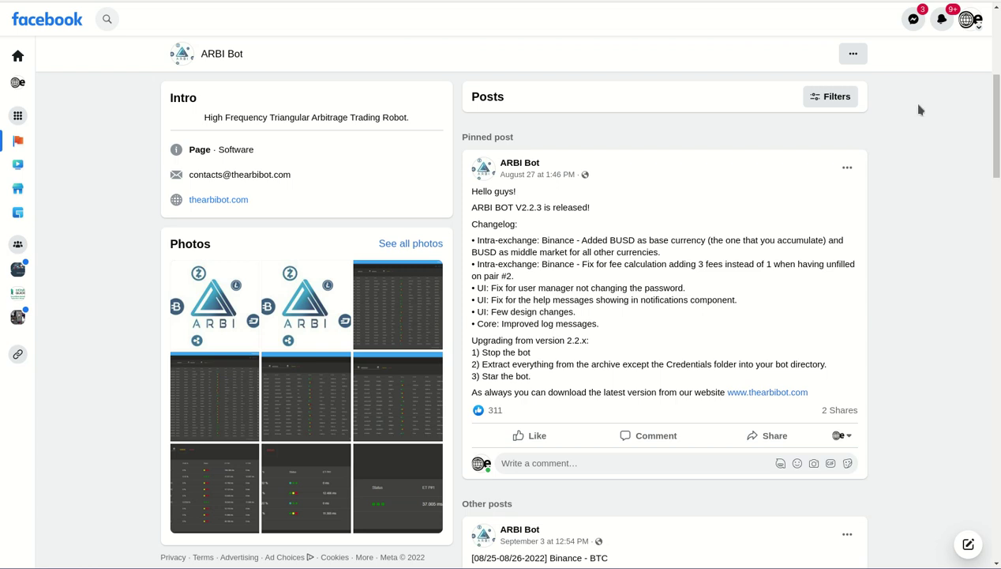
scroll(922, 117, down, 1)
scroll(922, 117, up, 1)
scroll(923, 117, down, 1)
mouse_move(268, 568)
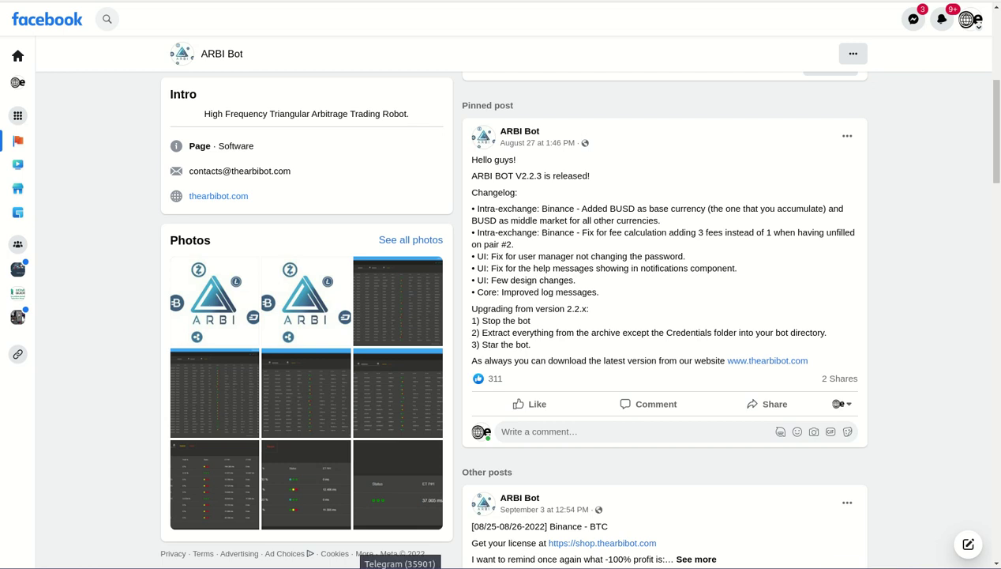
drag(590, 141, 695, 563)
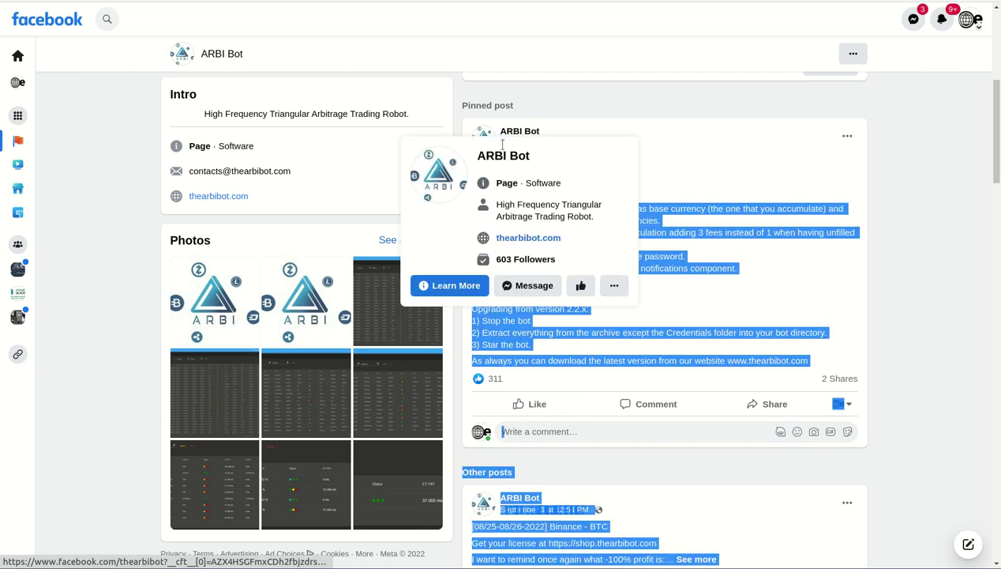
click(723, 180)
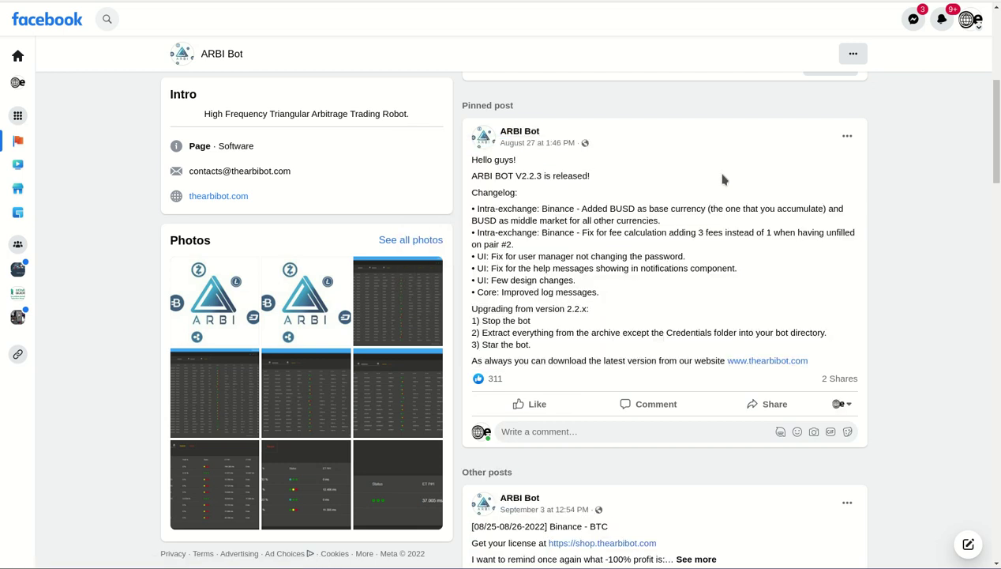
- Launch Flameshot and start a screenshot framing the ARBI Bot page's intro, photos and pinned post
key(super)
text(flame)
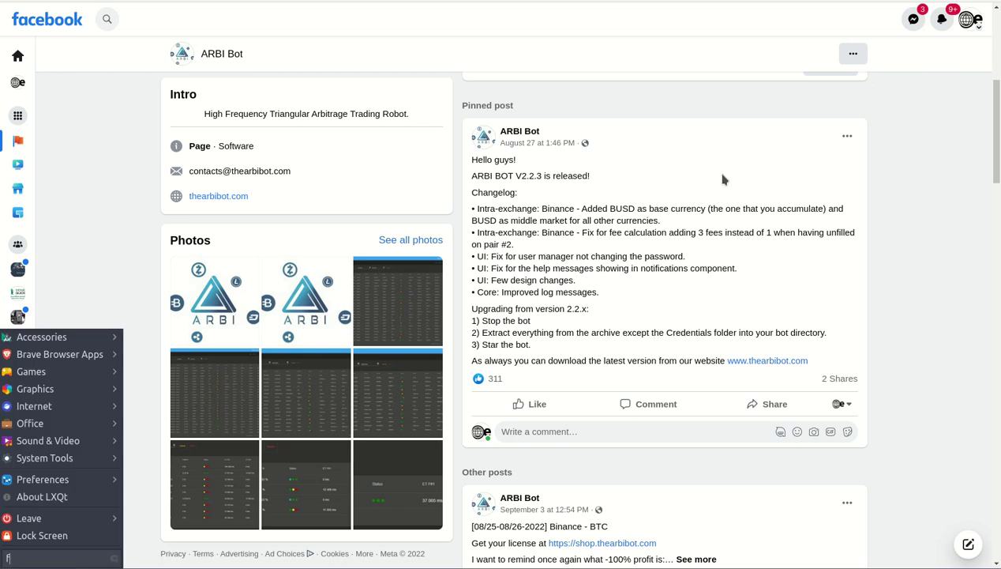
text(s)
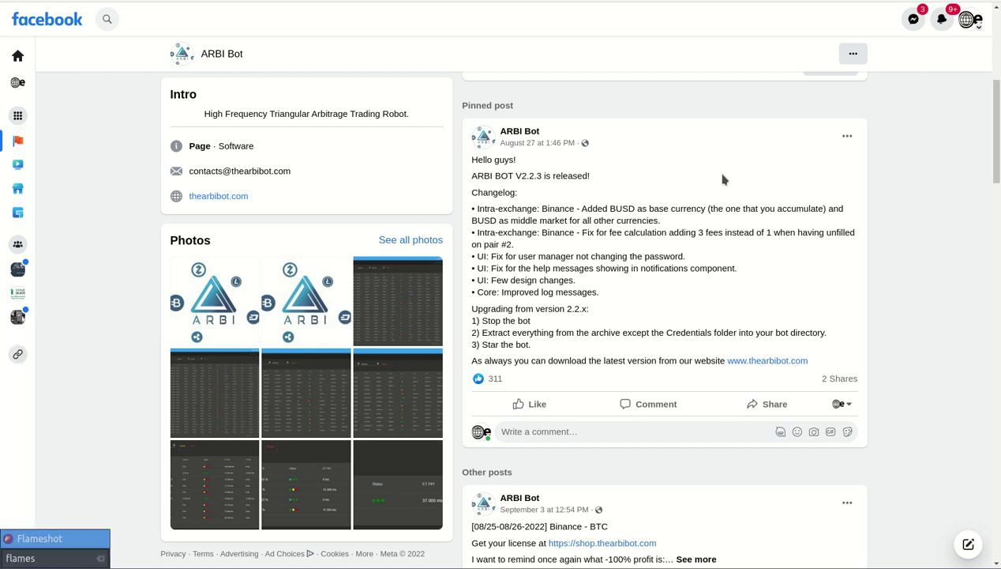
click(45, 544)
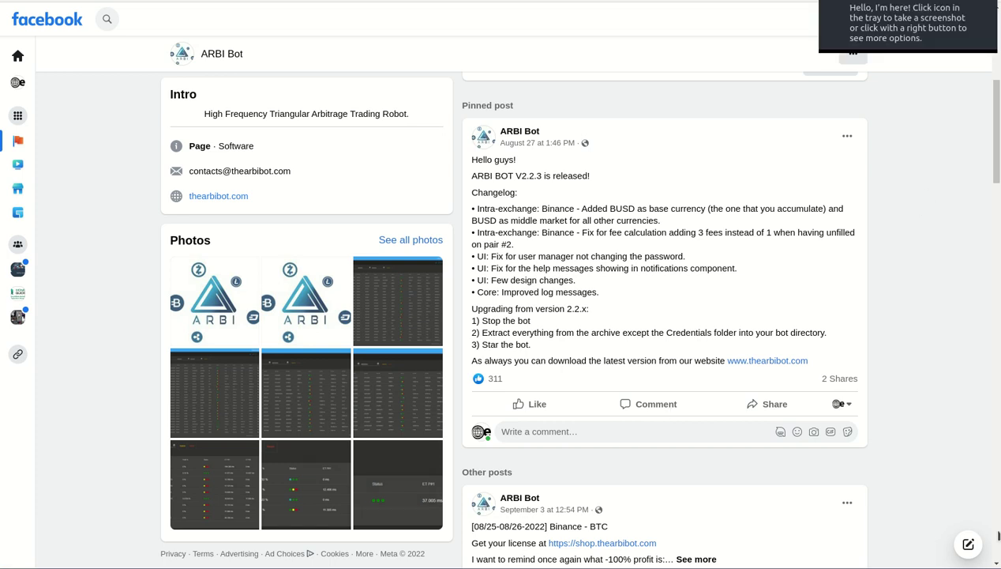
right_click(916, 567)
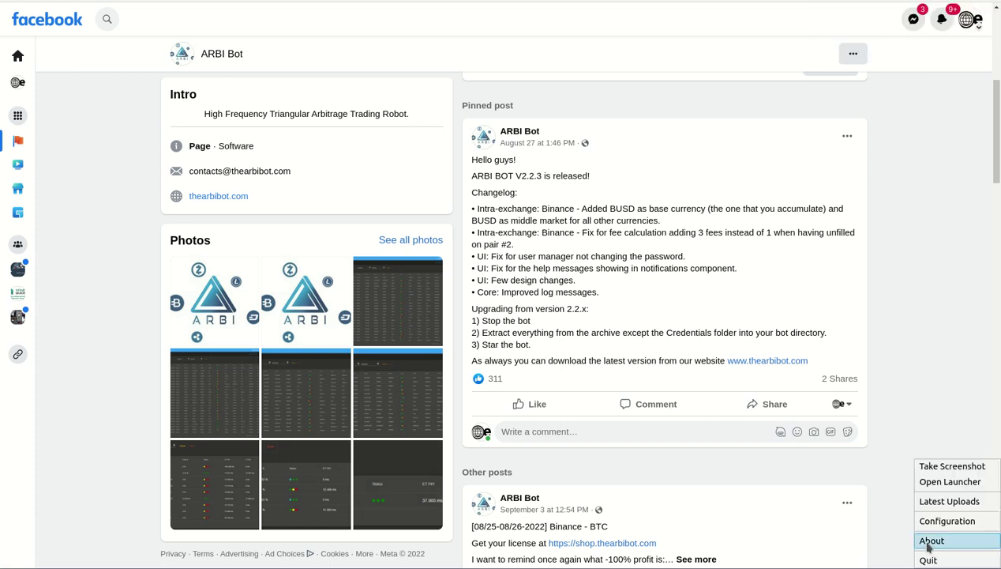
click(952, 467)
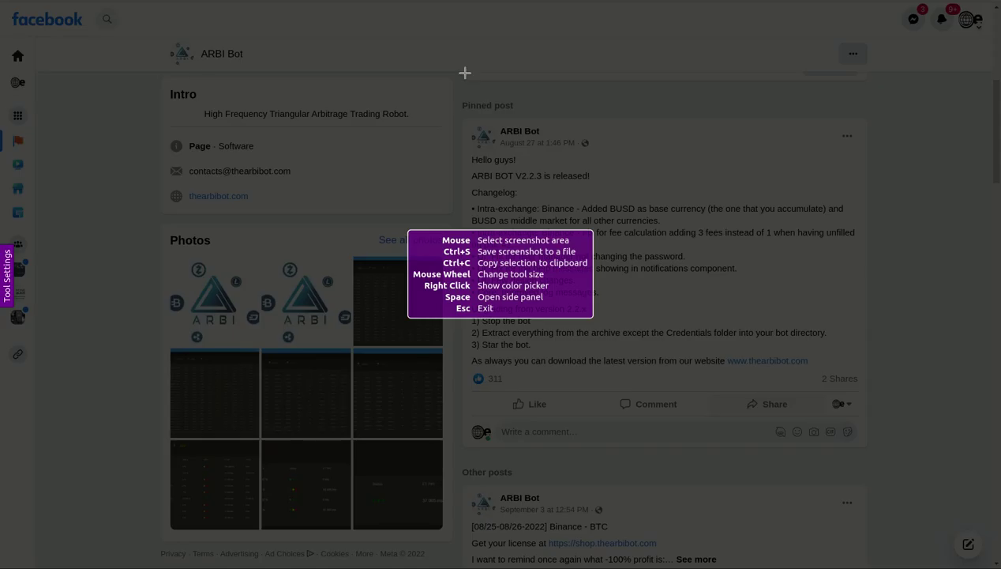
drag(157, 32, 879, 553)
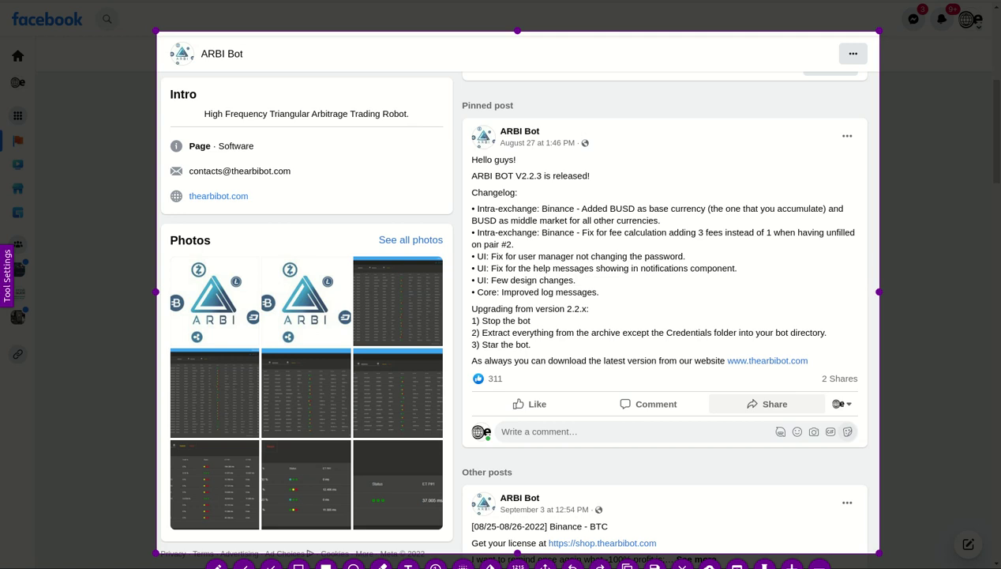
- Outline the V2.2.3 release line, the upgrade instructions and the words "Credentials folder" with red rectangles, and close the capture without saving
click(298, 561)
drag(466, 171, 605, 182)
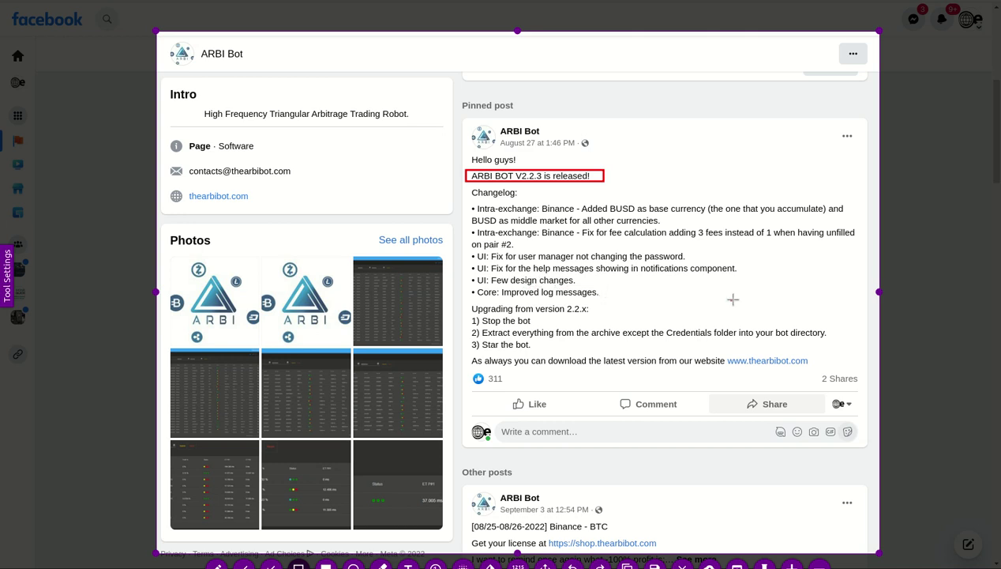
mouse_move(463, 300)
mouse_down()
mouse_move(527, 360)
mouse_move(624, 387)
mouse_move(842, 371)
mouse_up()
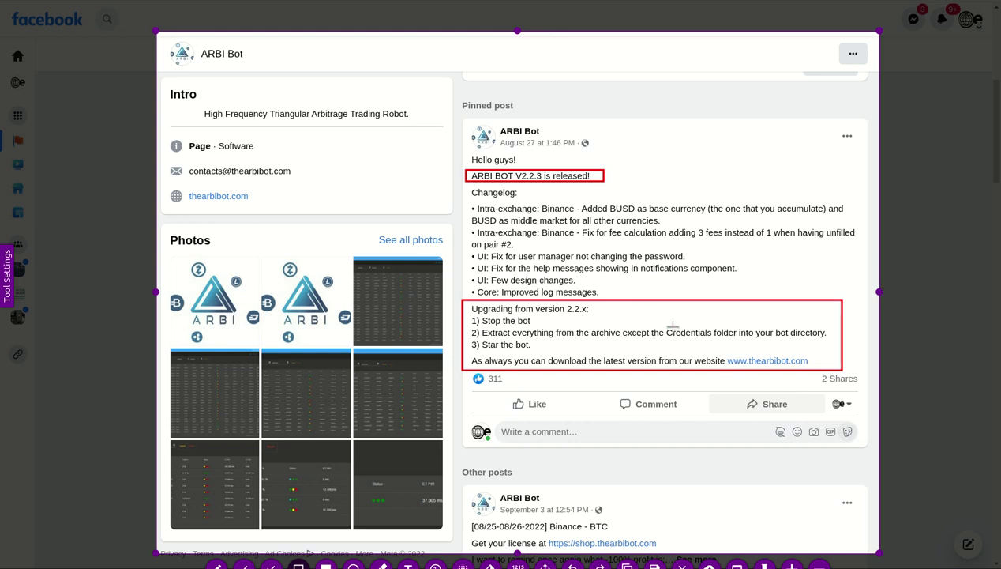
mouse_move(664, 324)
mouse_down()
mouse_move(679, 341)
mouse_move(735, 341)
mouse_up()
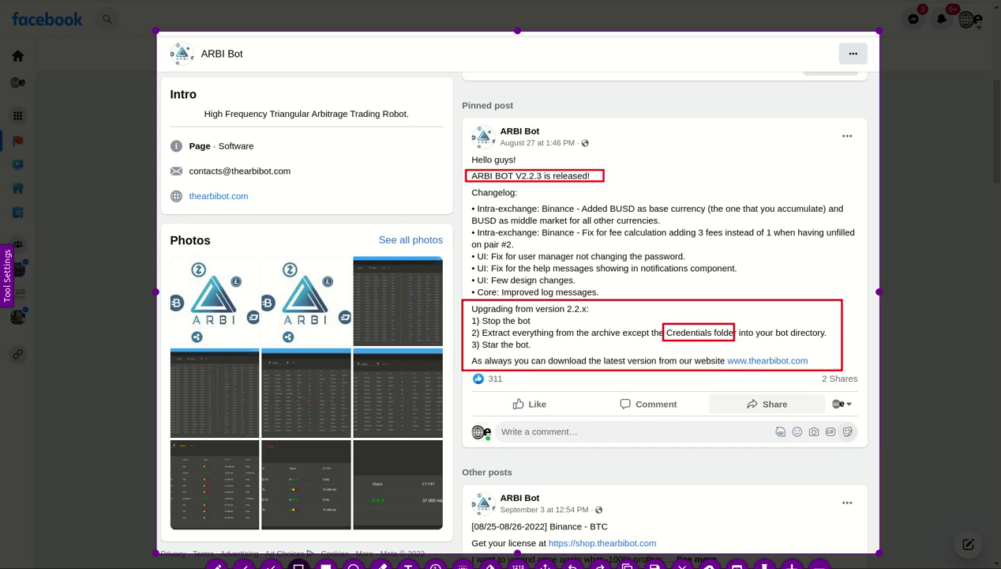
click(683, 566)
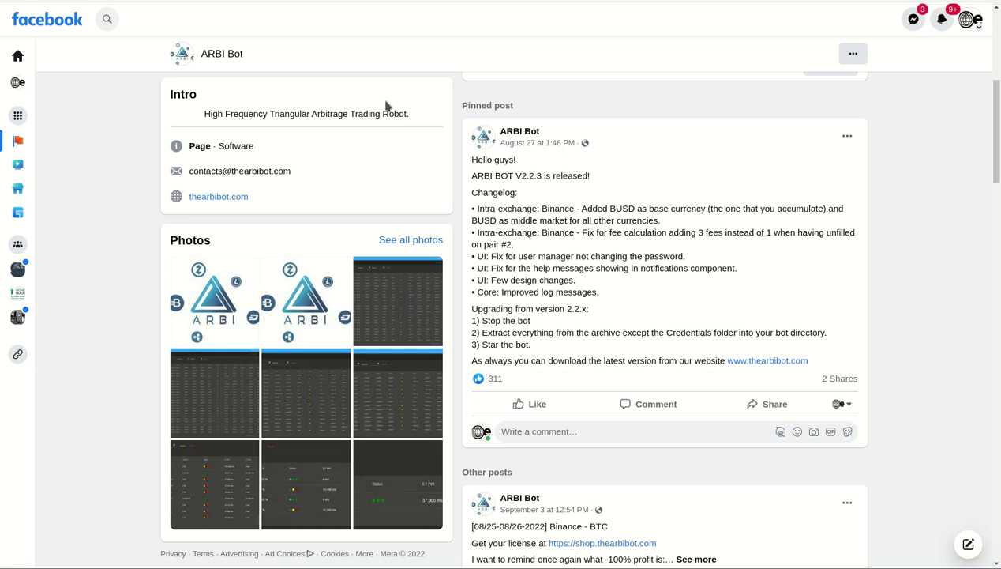
- Switch to the ARBI Bot dashboard and examine the profit monitor data of the BUSD ACUMULATE scanner, including its total value
key(alt+Tab)
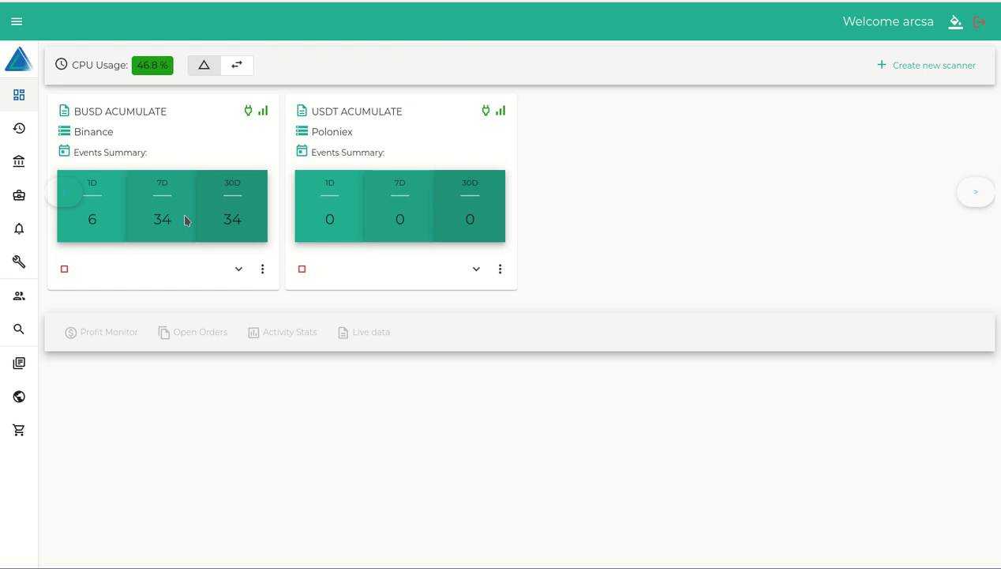
click(262, 269)
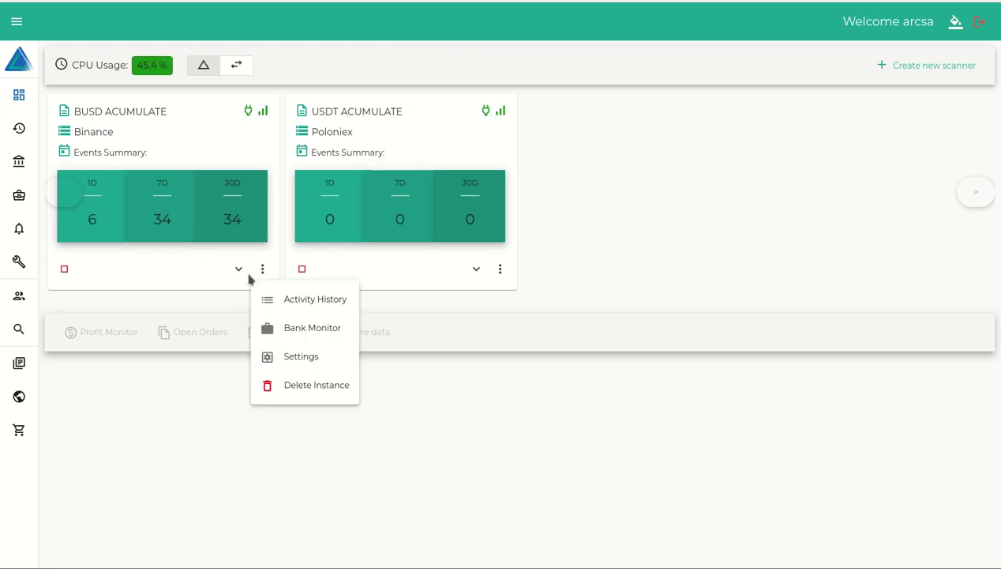
click(238, 272)
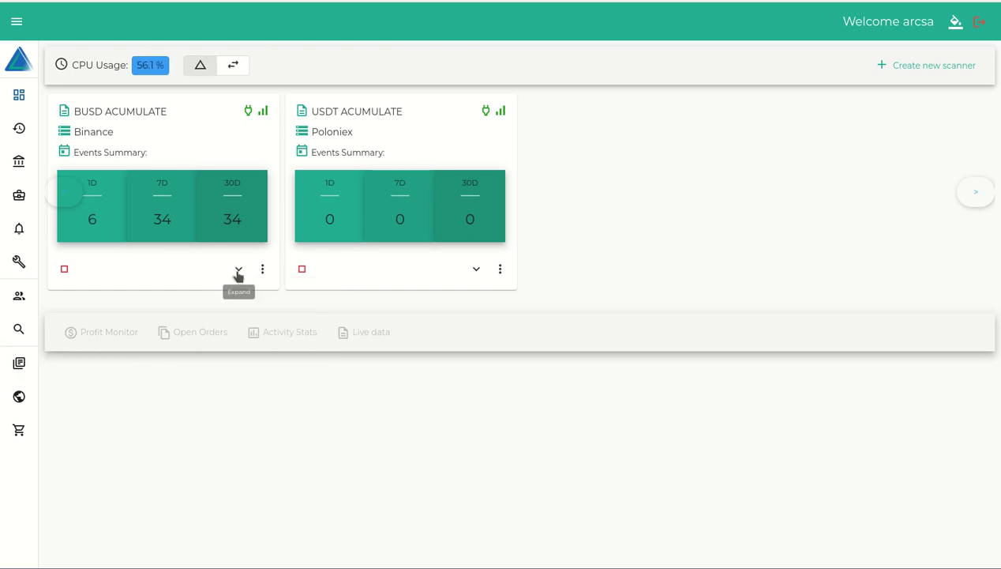
click(238, 270)
click(108, 335)
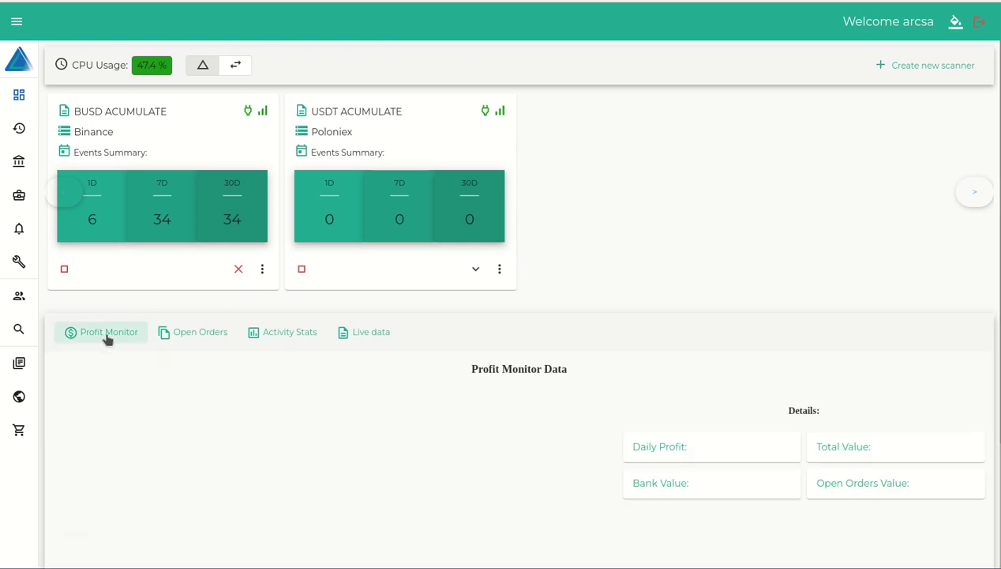
drag(818, 447, 952, 458)
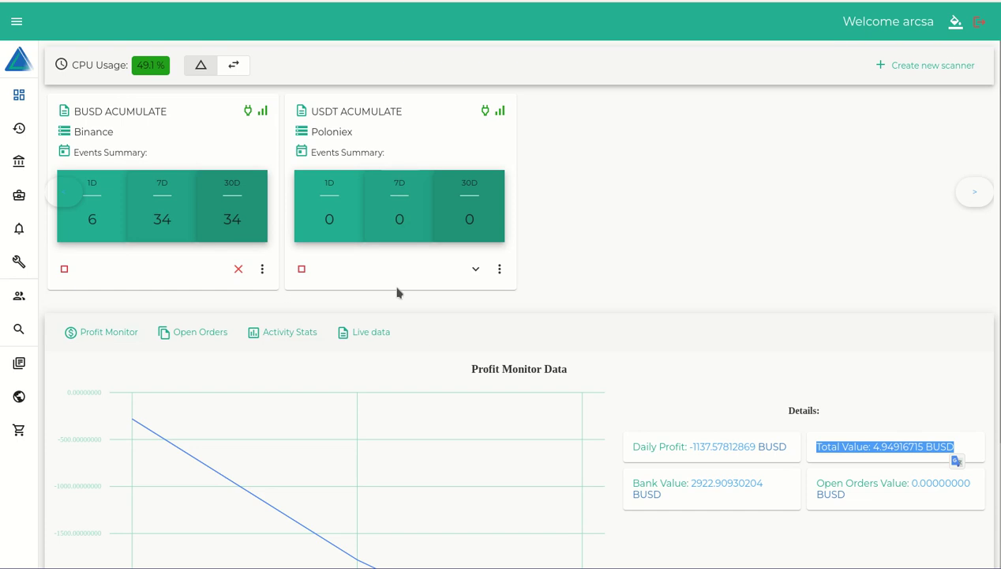
- Review the activity history of the BUSD ACUMULATE scanner with 100 items per page
click(262, 269)
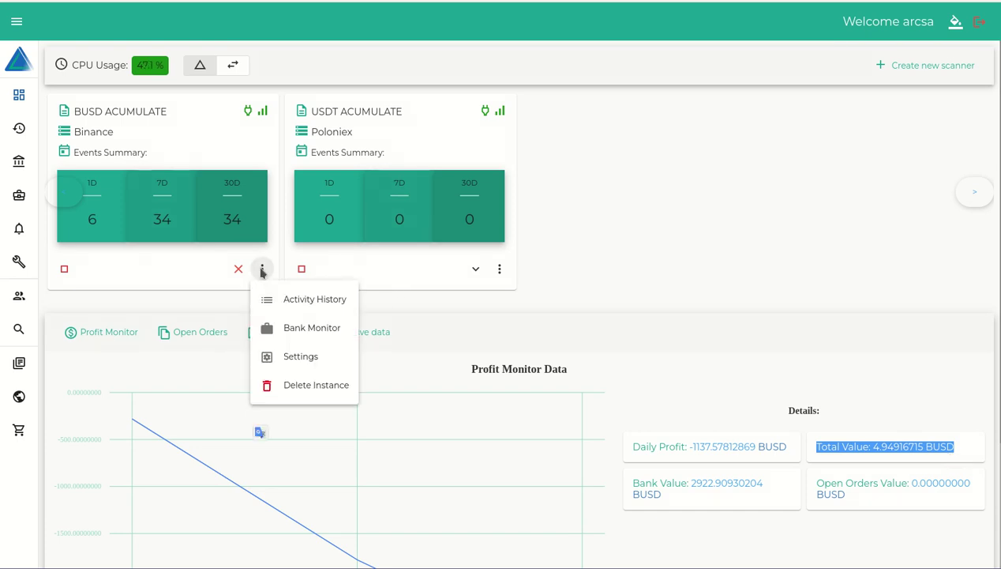
click(310, 300)
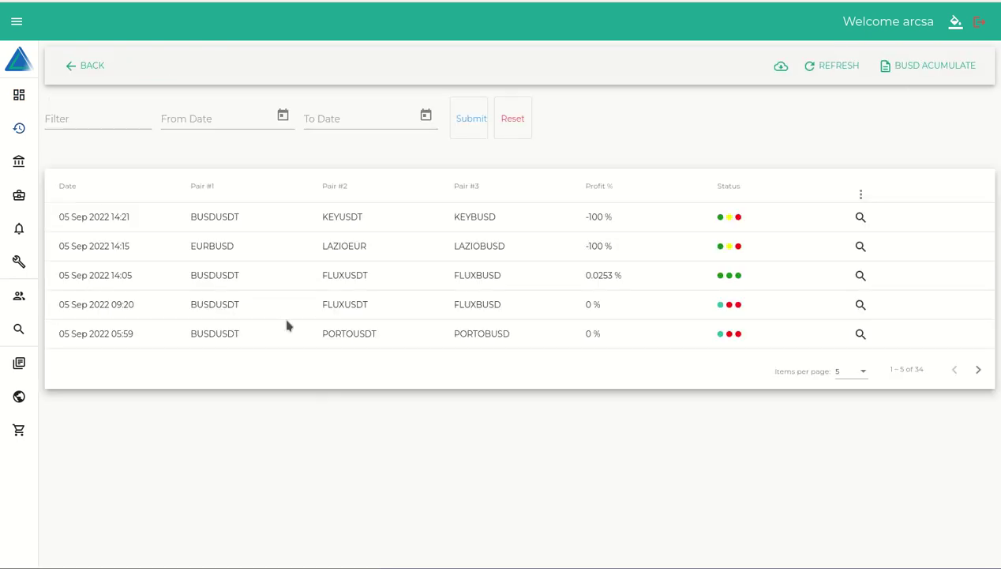
click(862, 375)
click(846, 436)
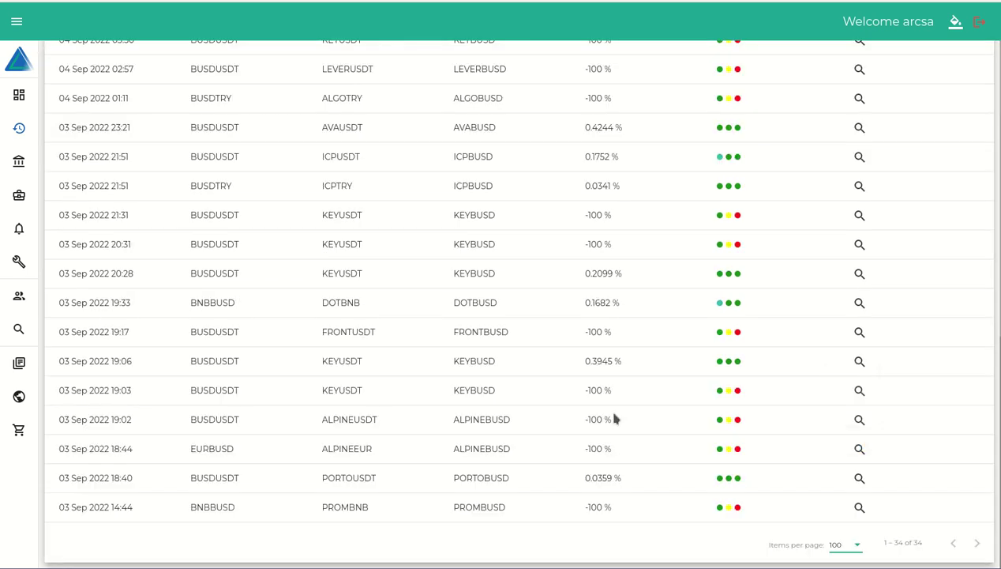
scroll(569, 371, up, 3)
scroll(579, 353, down, 3)
drag(137, 511, 95, 187)
scroll(257, 335, up, 6)
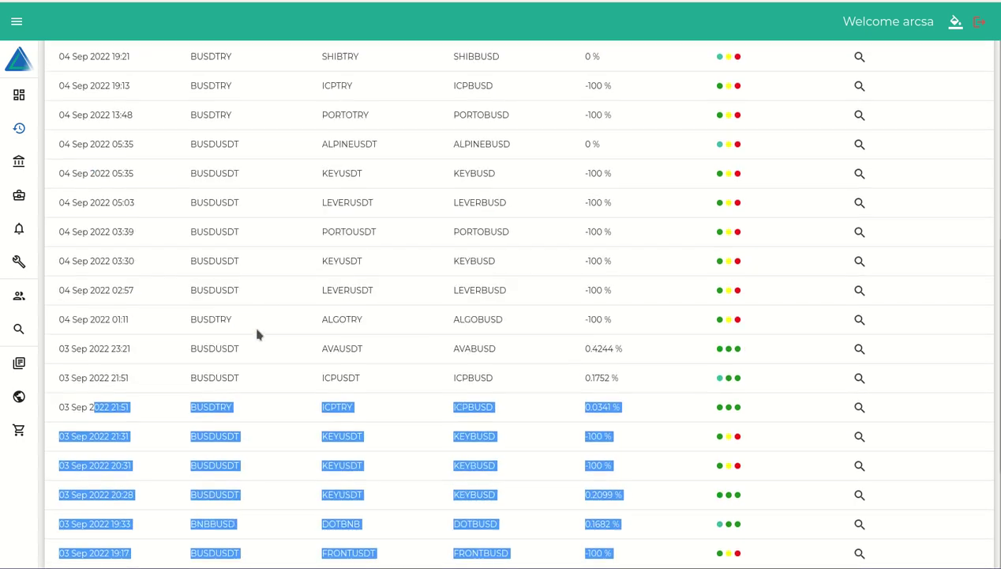
scroll(257, 335, up, 3)
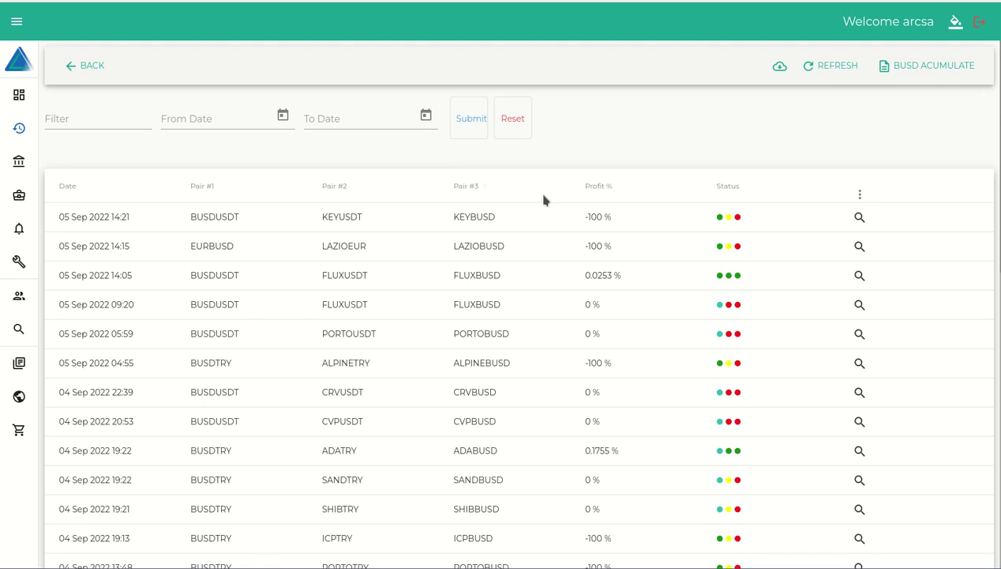
- Sort the activity history by profit percentage in descending order and examine the status of the listed arbitrage events
click(592, 188)
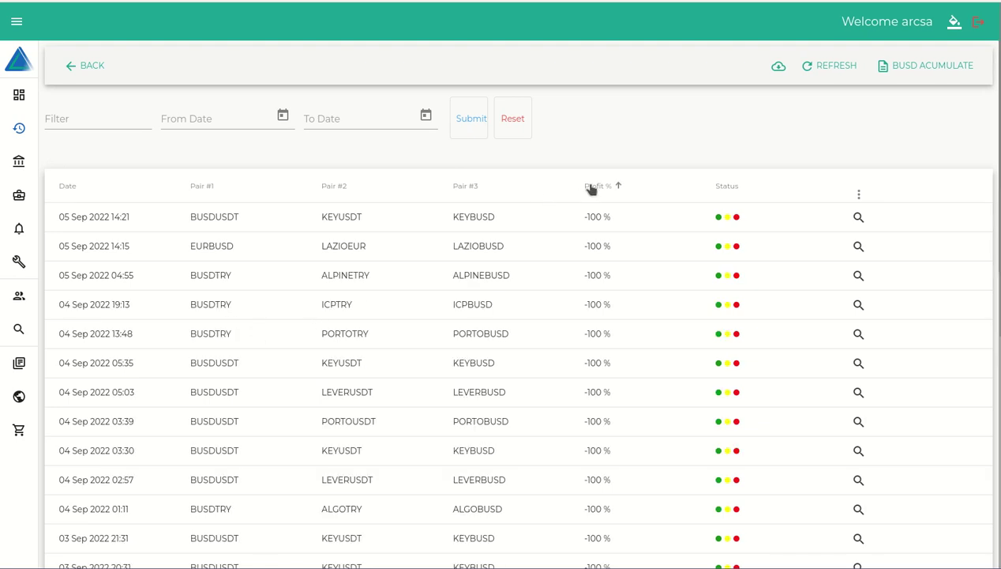
click(591, 188)
scroll(398, 271, down, 3)
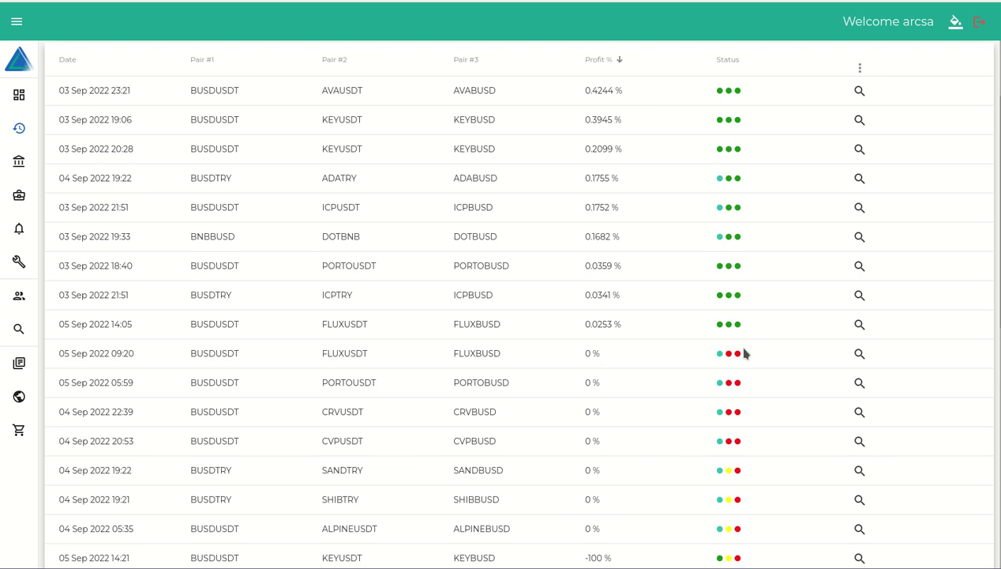
scroll(745, 353, down, 3)
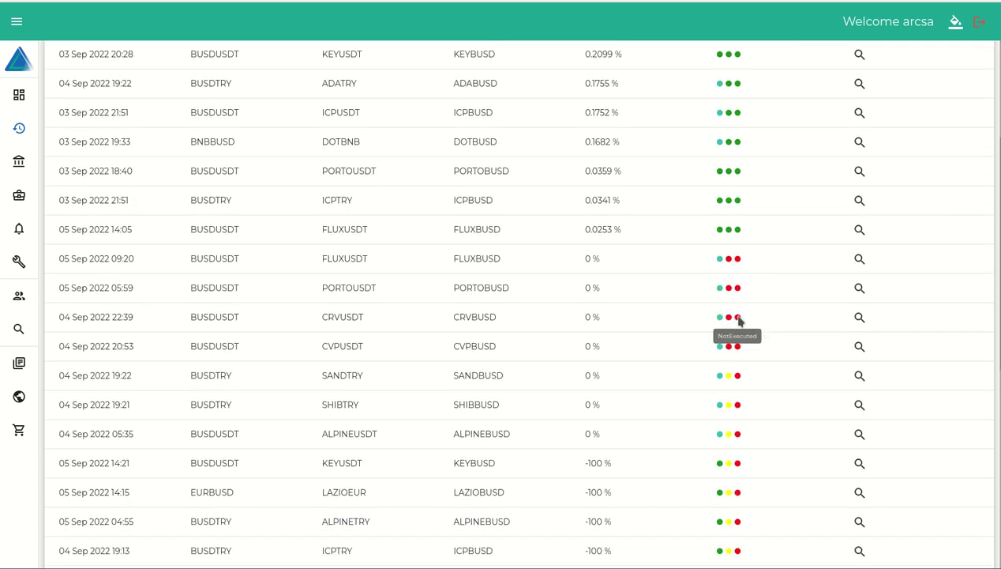
scroll(725, 319, down, 6)
scroll(725, 319, down, 8)
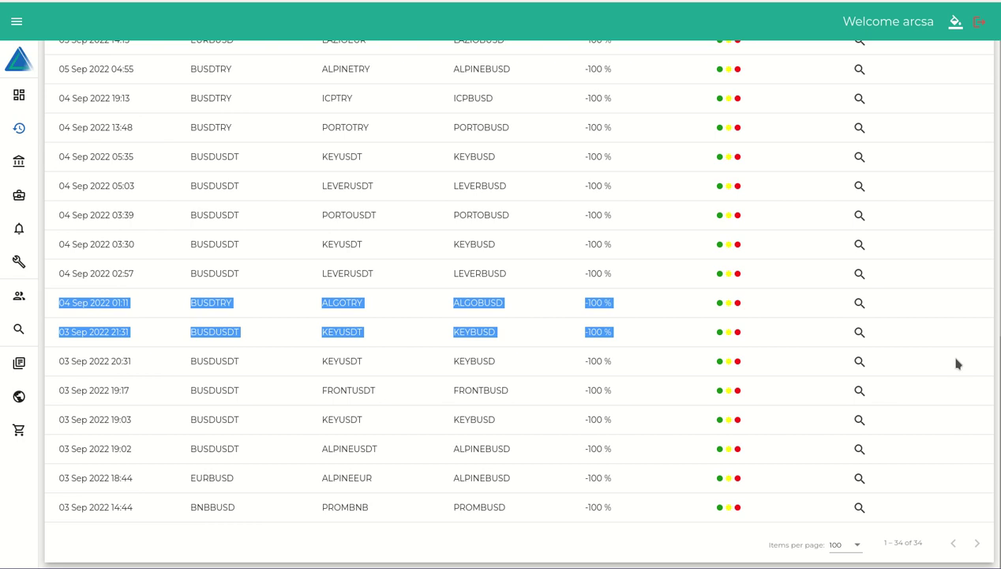
scroll(956, 362, up, 10)
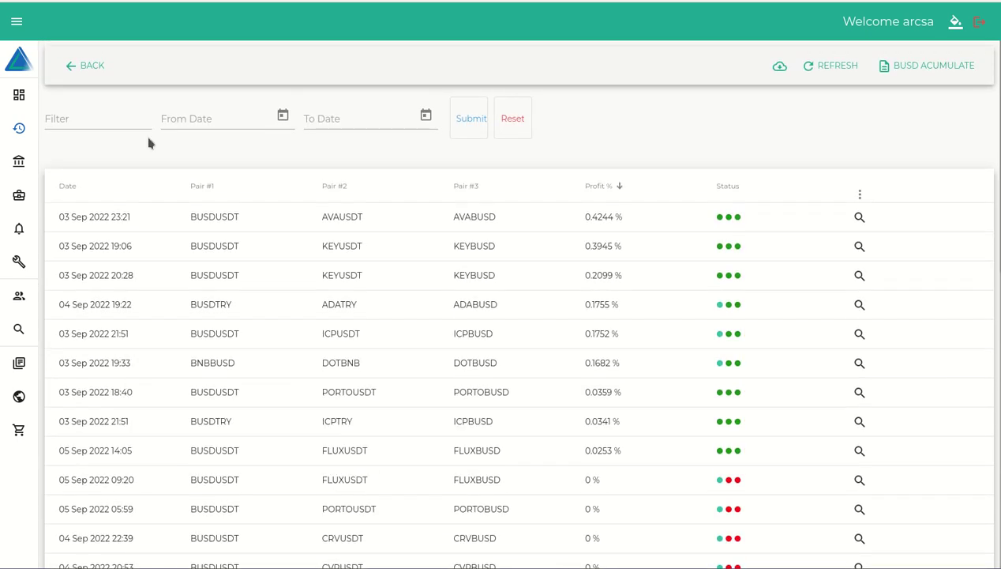
- Return to the dashboard and examine the activity stats chart and event breakdown of the BUSD ACUMULATE scanner
click(20, 94)
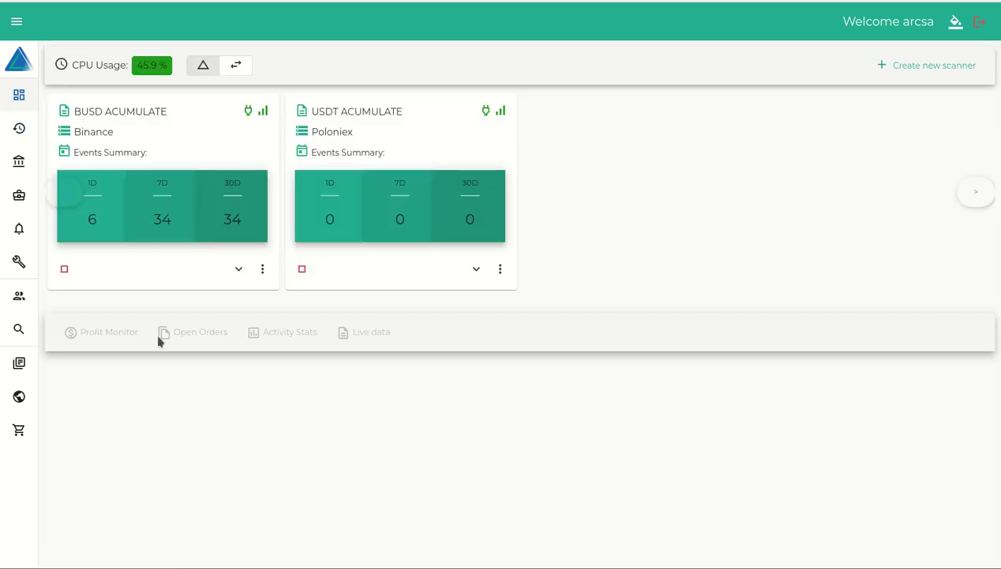
click(238, 268)
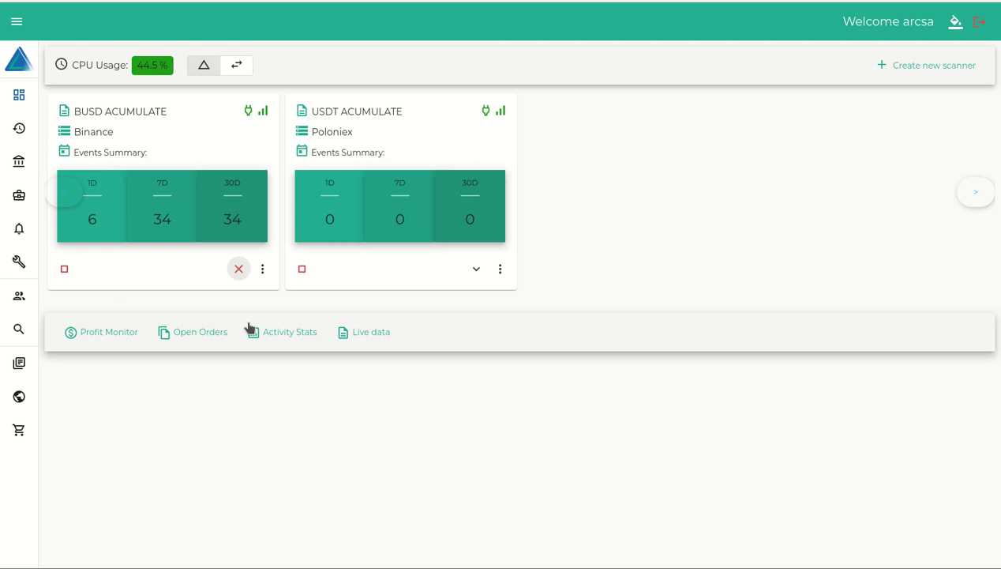
click(286, 332)
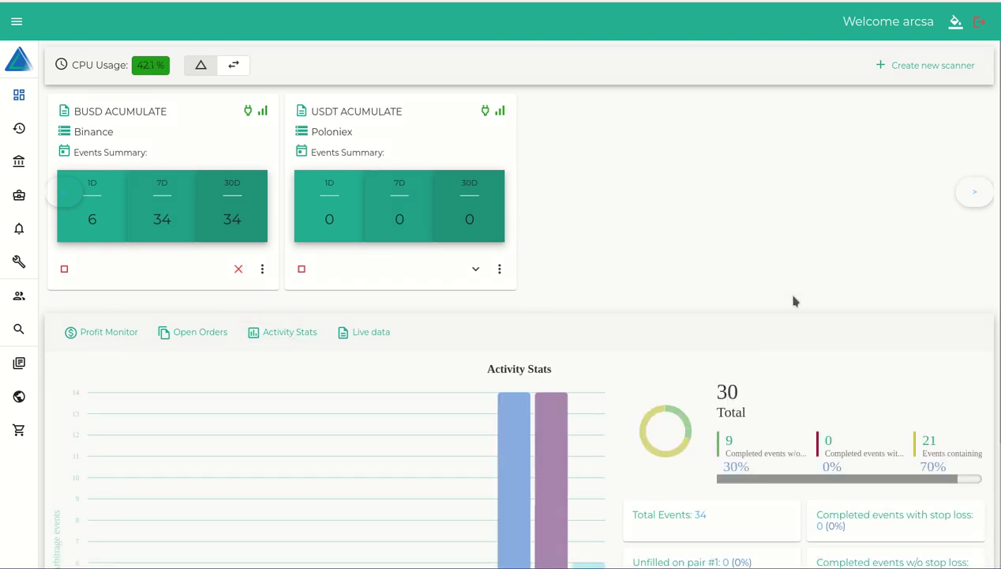
scroll(794, 293, down, 2)
mouse_move(502, 395)
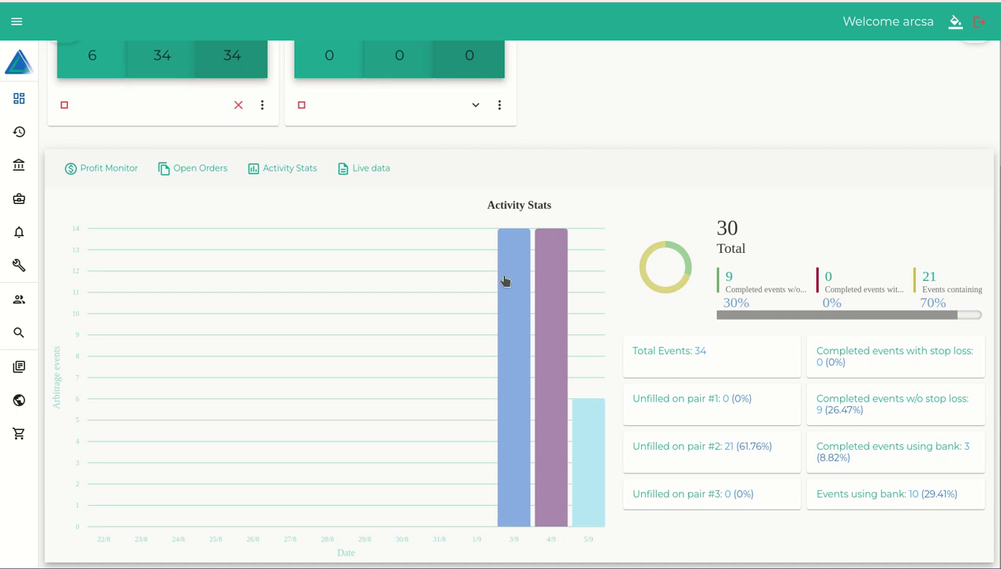
- Open the activity history of the BUSD ACUMULATE scanner and examine the order statuses of the 05 Sep 2022 14:21 event
mouse_move(506, 460)
scroll(829, 283, up, 2)
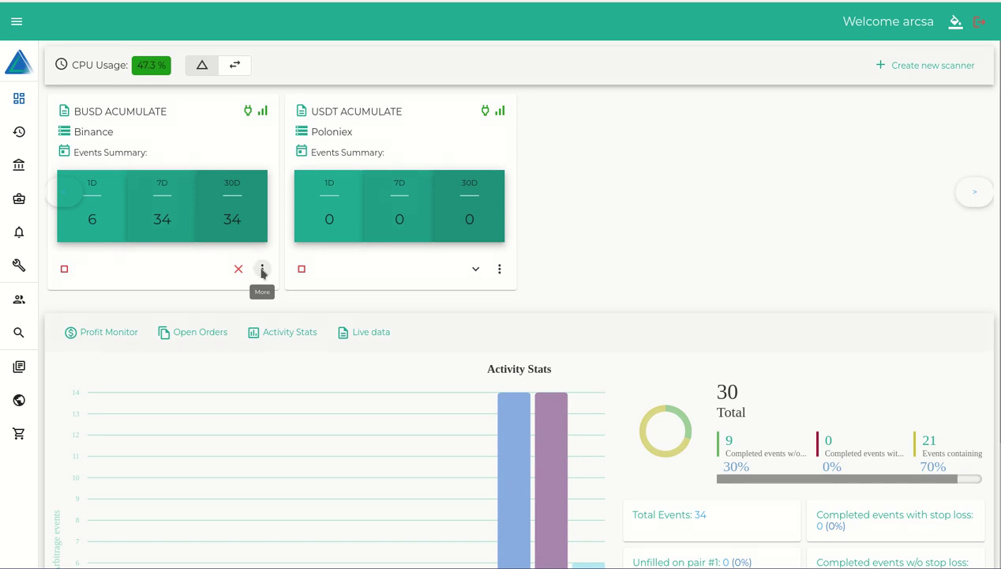
click(262, 270)
click(292, 300)
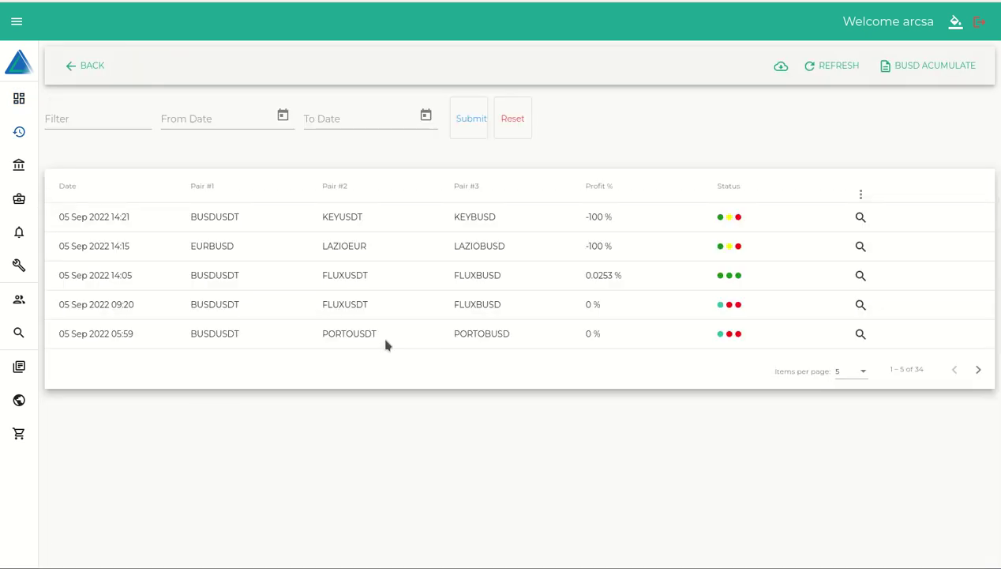
mouse_move(740, 221)
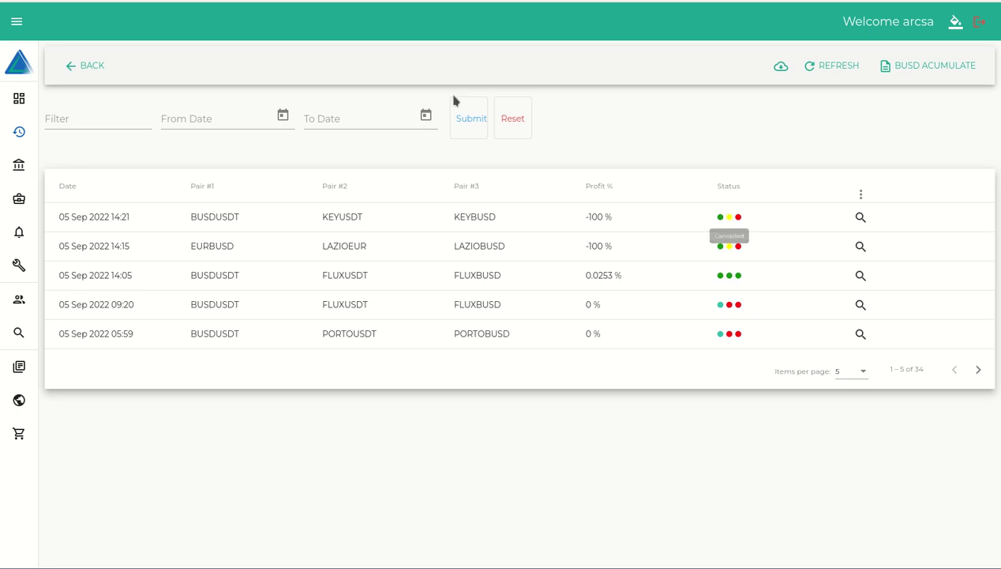
- Return to the dashboard and examine the live data of the BUSD ACUMULATE scanner, including each entry's balances and profit/loss
click(72, 68)
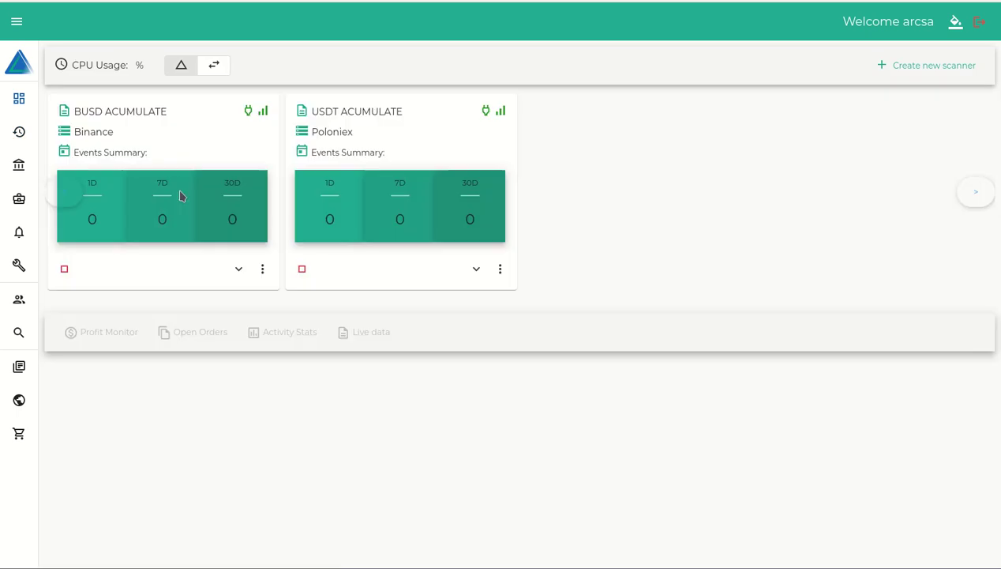
click(238, 270)
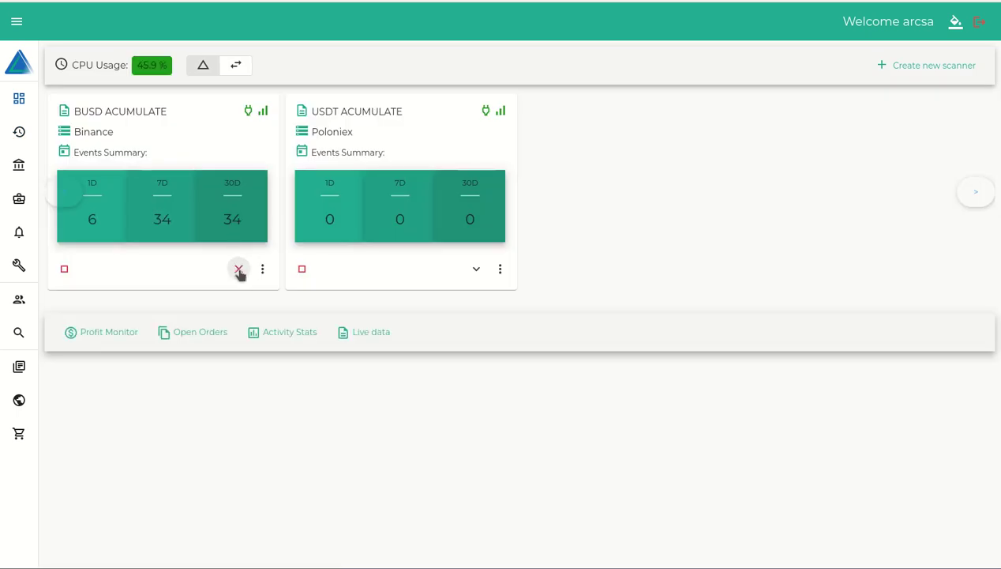
click(377, 333)
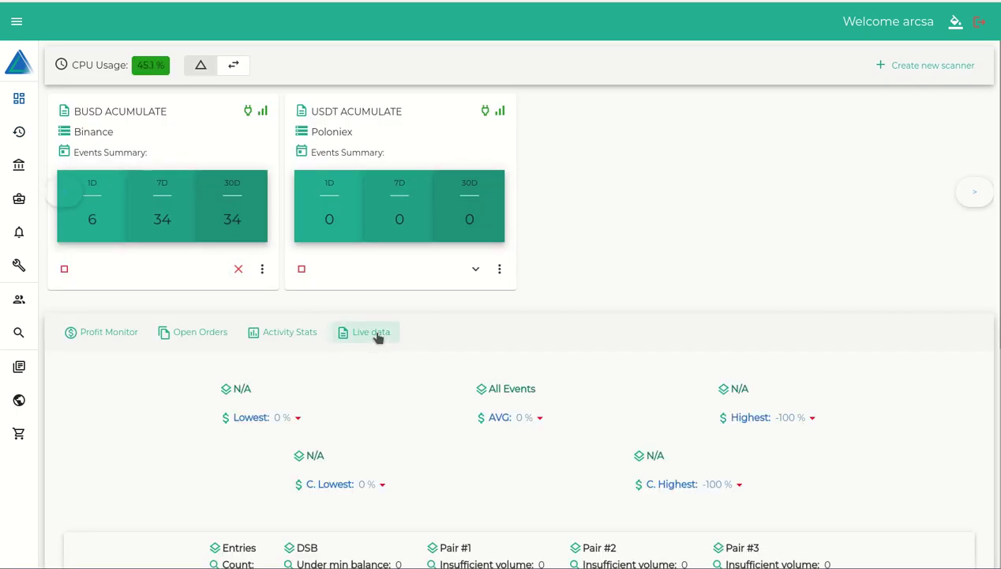
scroll(703, 177, down, 3)
scroll(684, 183, down, 2)
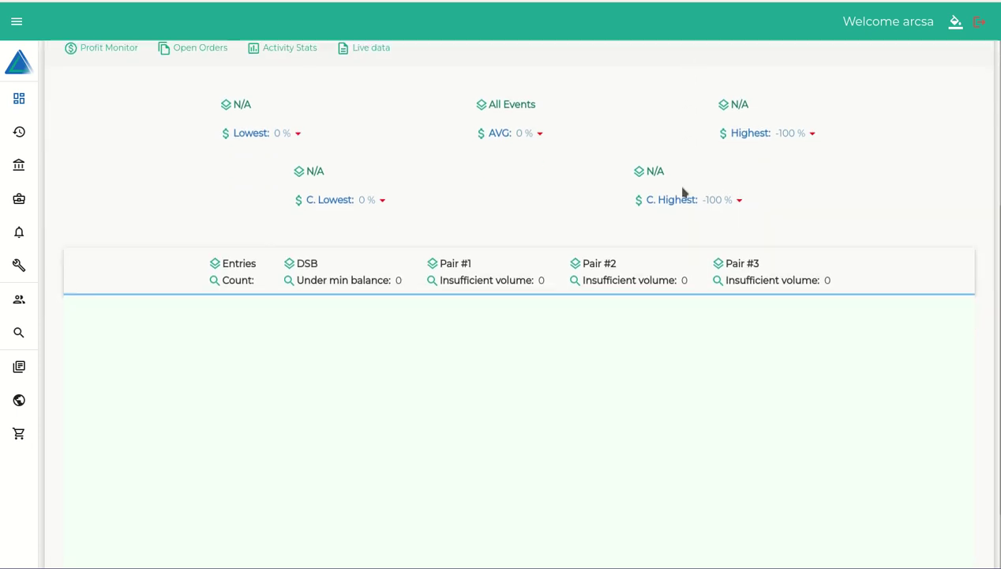
scroll(474, 261, down, 1)
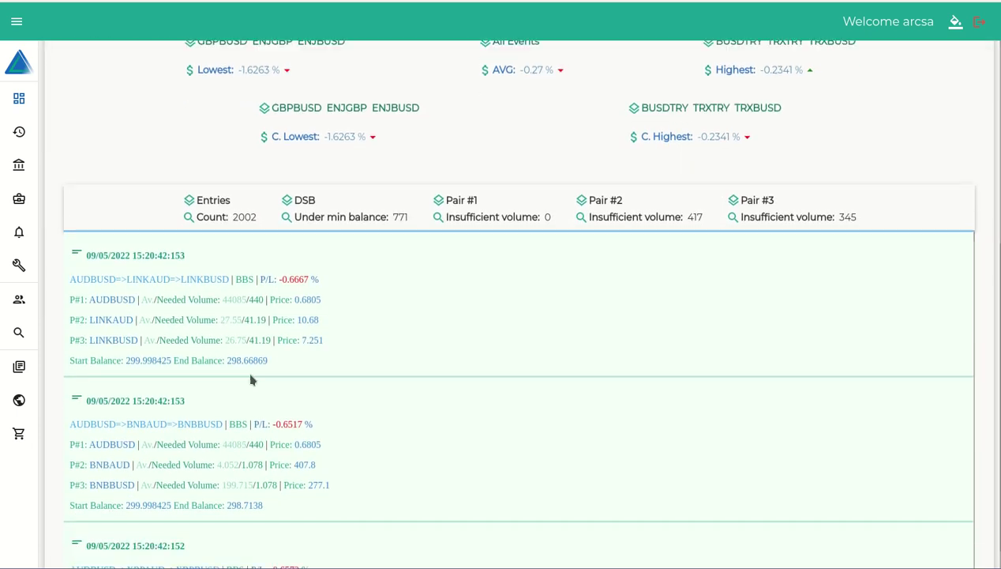
drag(239, 358, 67, 359)
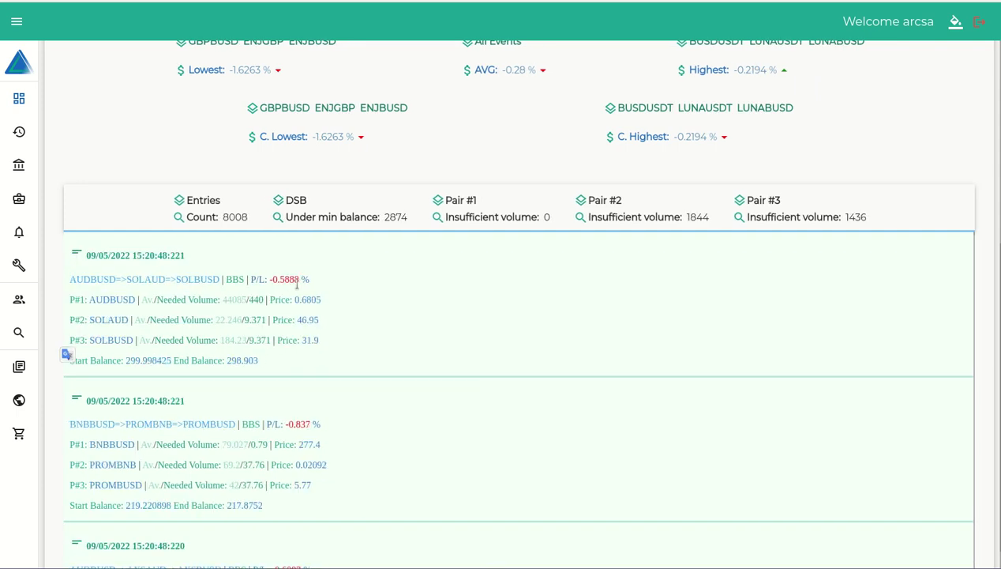
drag(272, 286, 332, 293)
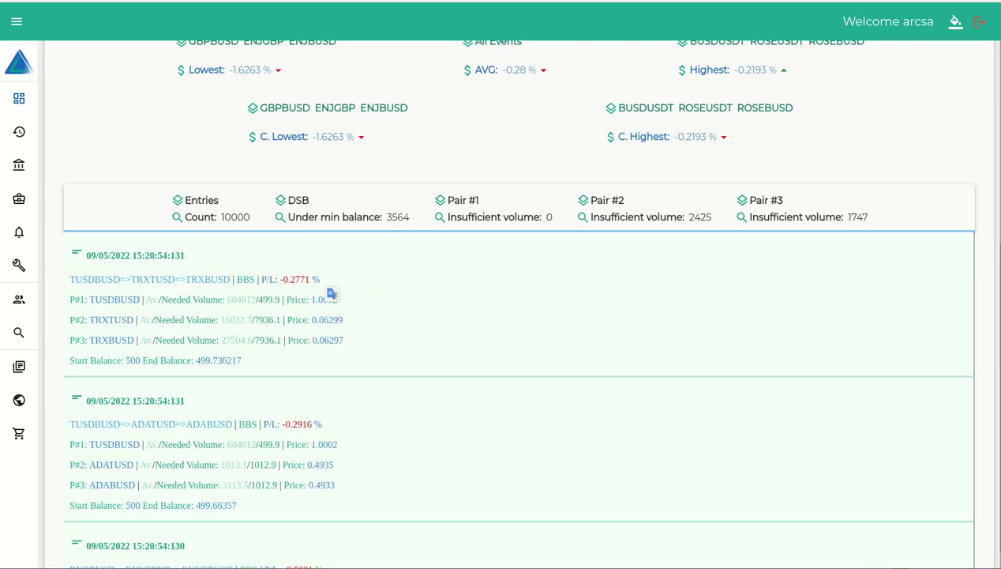
- Capture a screenshot of the live data, outline the first entry's pair route and balance lines with rectangles, and discard the capture
right_click(901, 565)
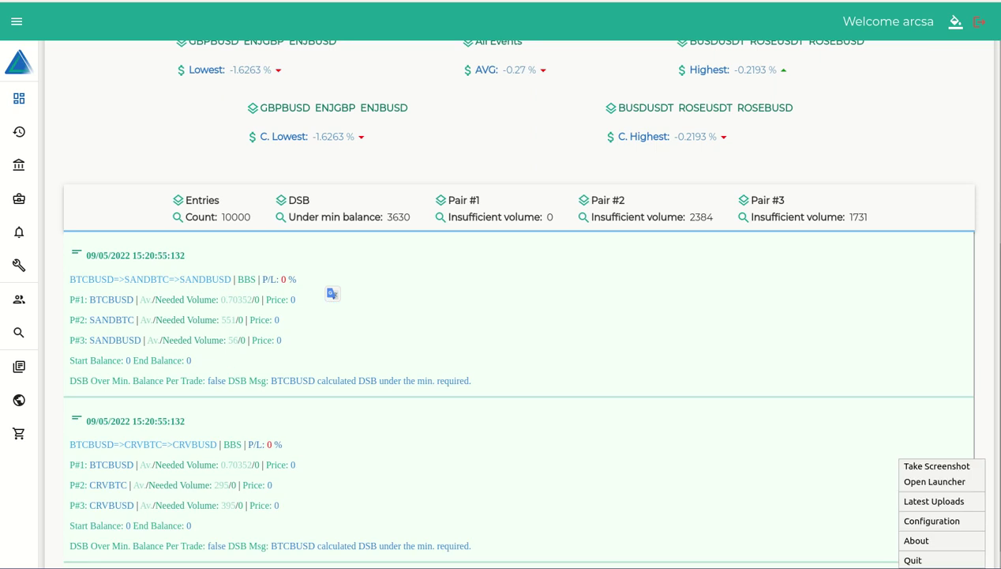
click(925, 466)
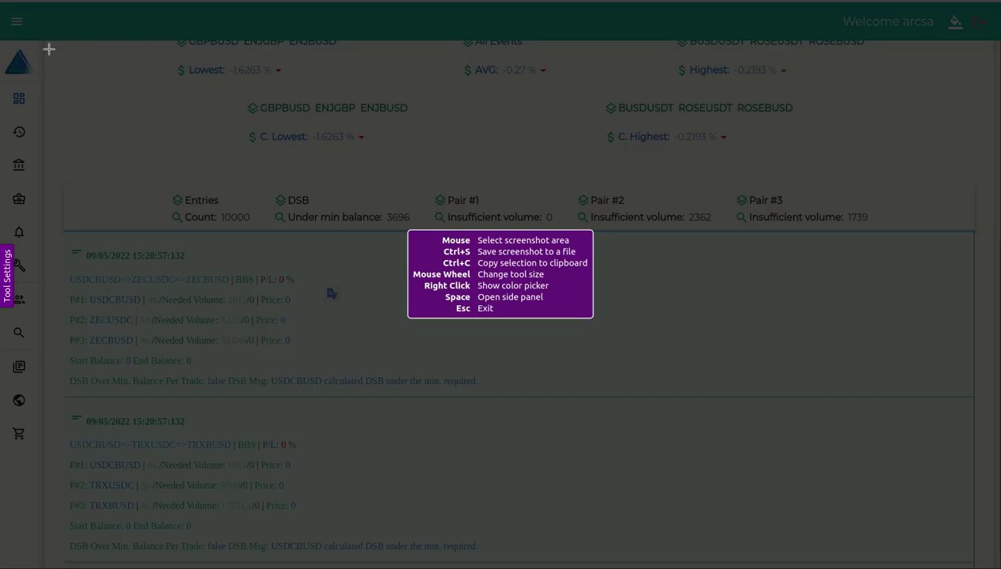
drag(40, 48, 972, 562)
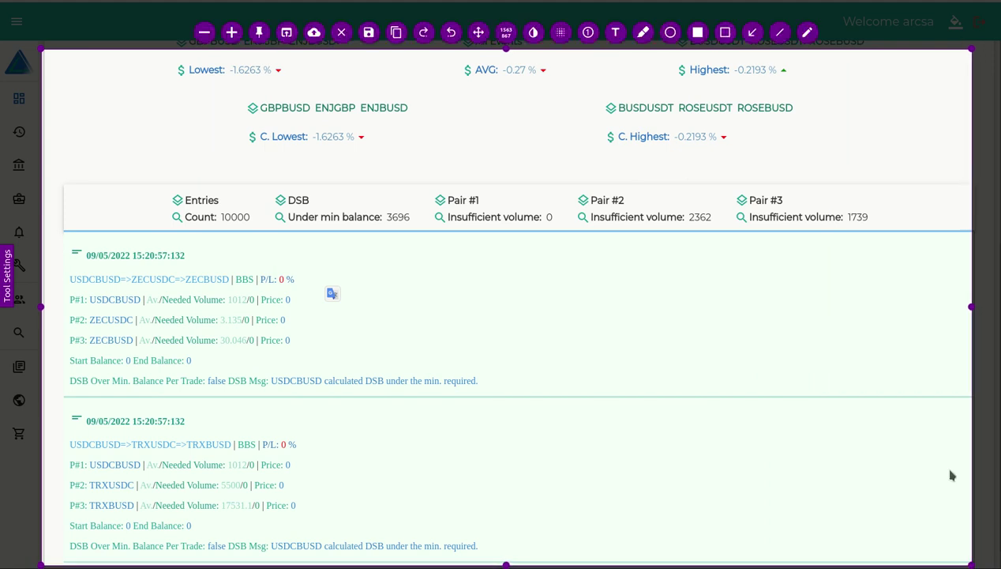
click(726, 33)
drag(64, 272, 358, 287)
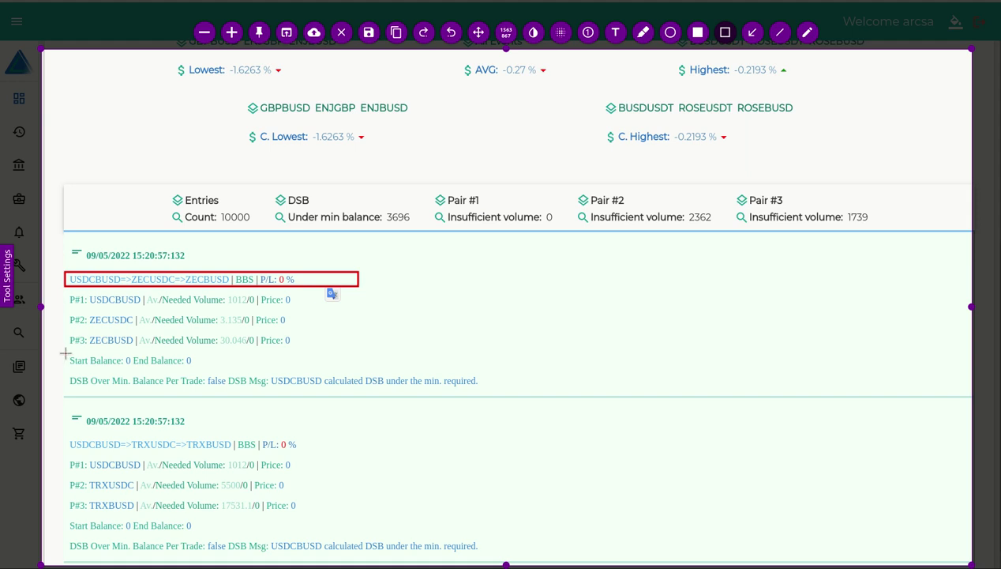
mouse_move(65, 353)
mouse_down()
mouse_move(148, 368)
mouse_move(308, 367)
mouse_up()
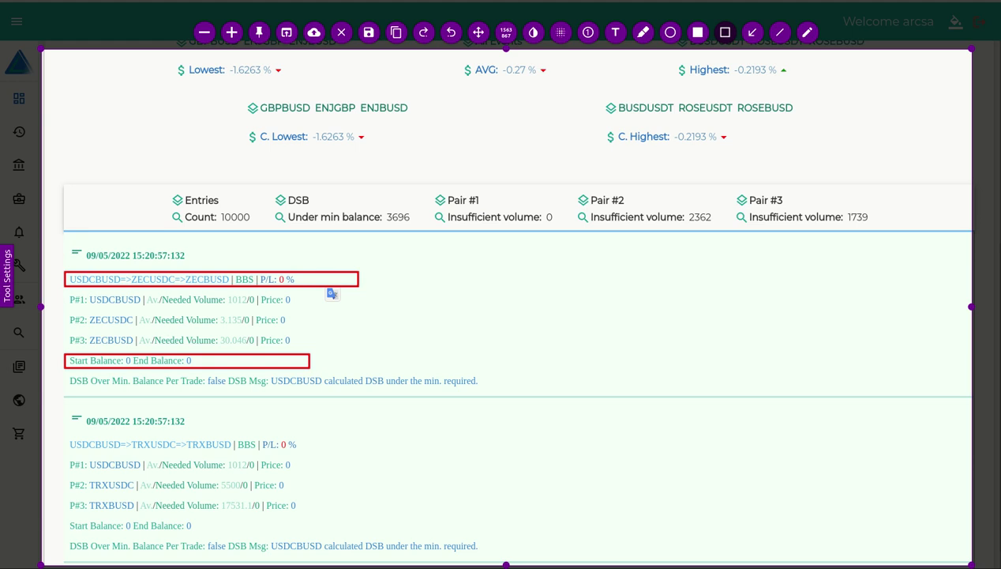
click(341, 32)
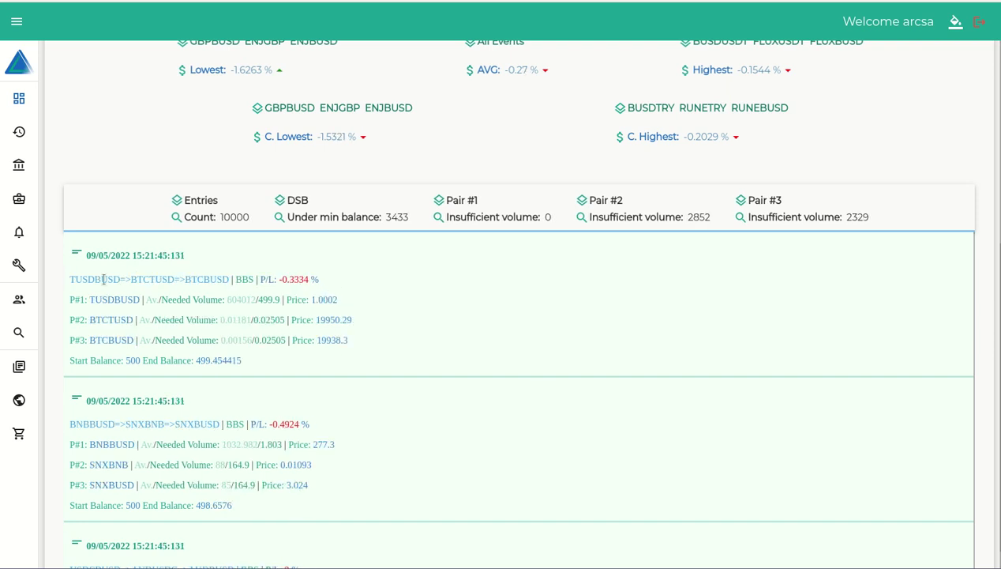
- Reopen the BUSD ACUMULATE activity history from the live data view and examine the order statuses of the 05 Sep 14:21 and 09:20 events
drag(65, 278, 117, 277)
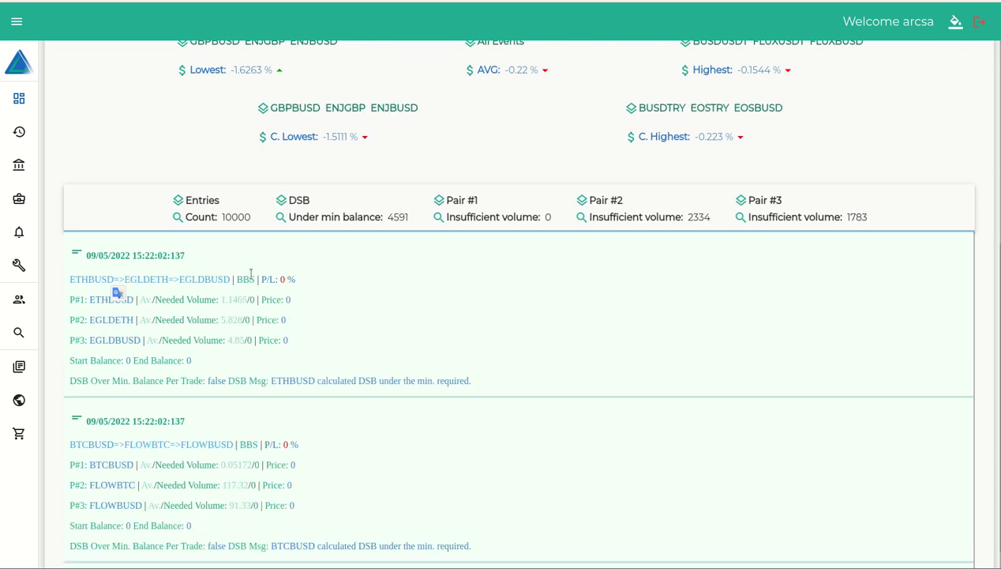
scroll(478, 257, up, 1)
scroll(479, 257, up, 3)
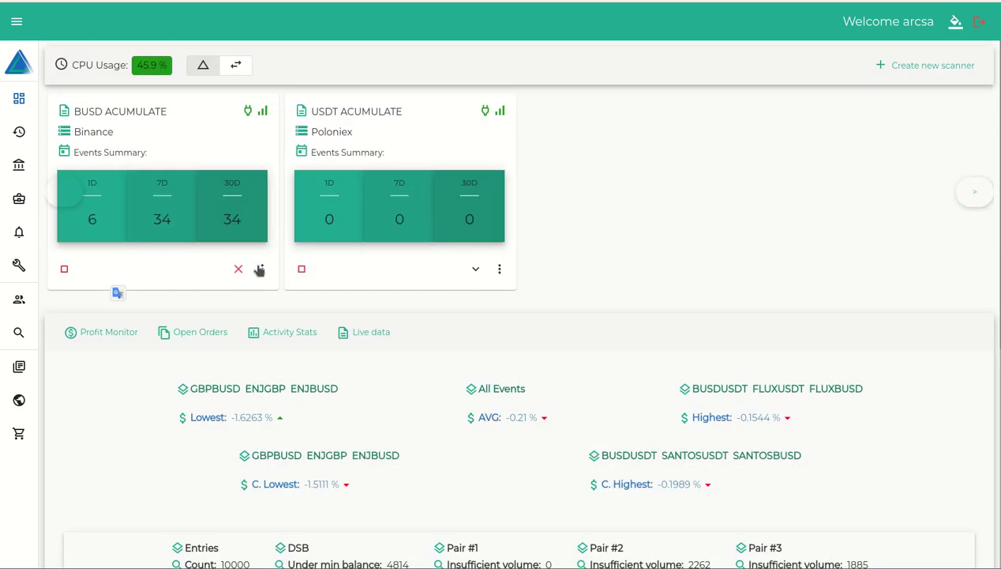
click(259, 269)
click(299, 299)
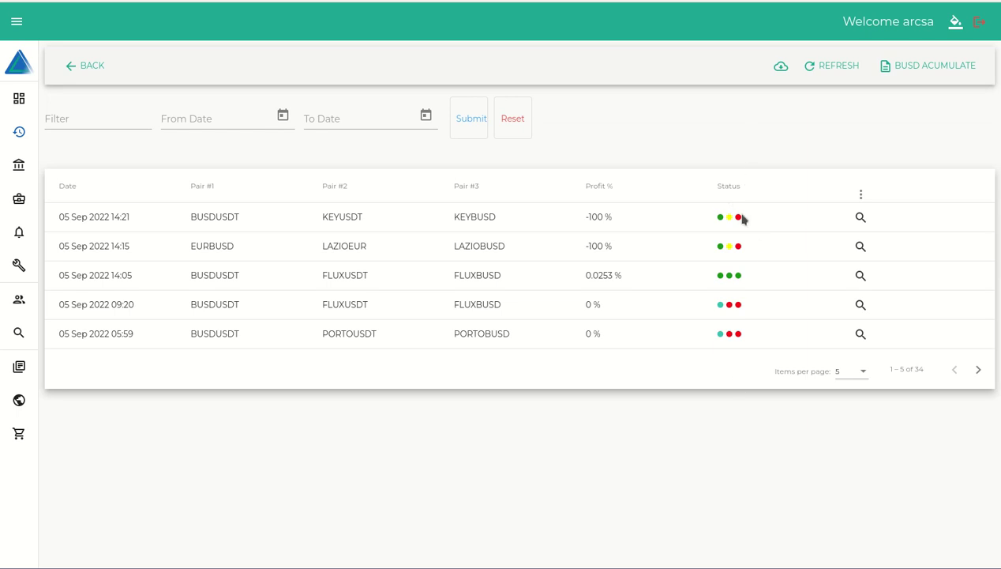
mouse_move(742, 221)
mouse_move(720, 308)
mouse_move(215, 304)
mouse_down()
mouse_move(190, 305)
mouse_move(239, 307)
mouse_move(214, 307)
mouse_up()
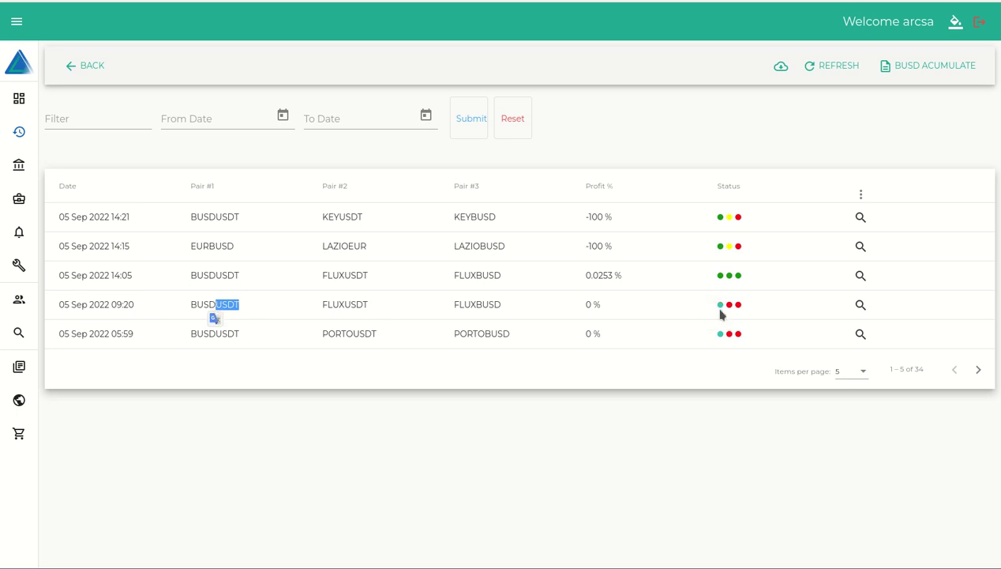
mouse_move(719, 308)
- Return to the dashboard, look through the setting sections of the BUSD ACUMULATE scanner, and close them without changes
click(20, 102)
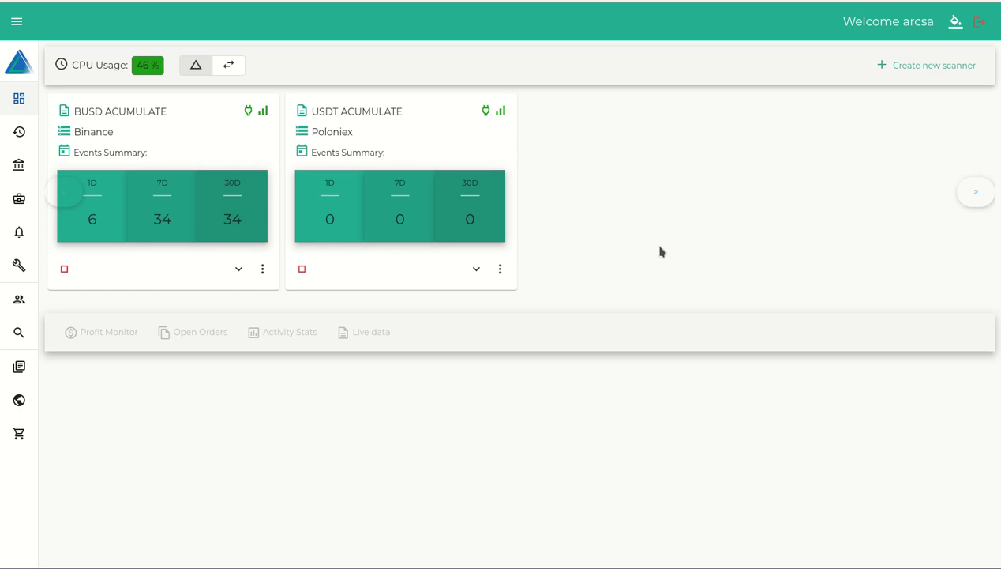
click(262, 271)
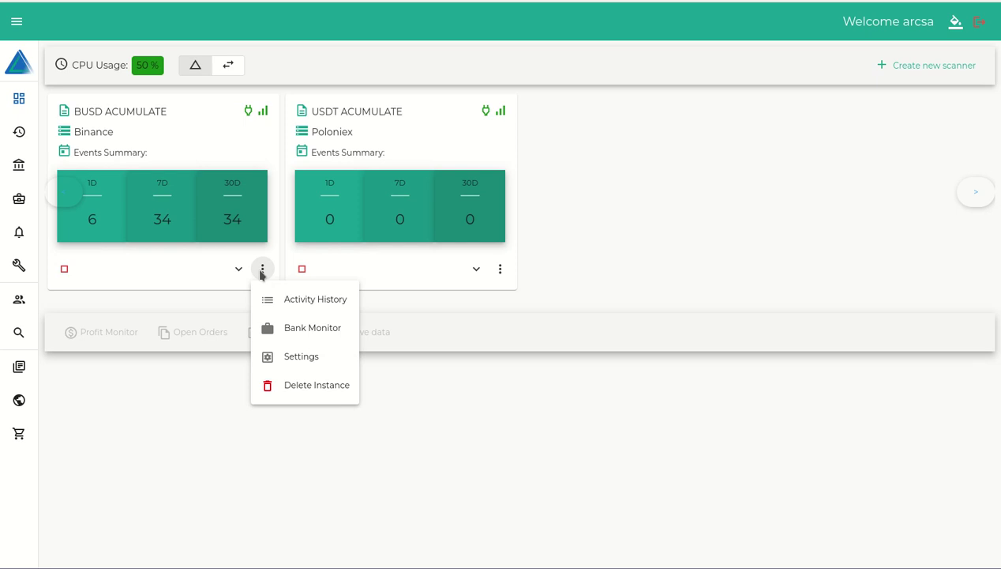
click(303, 359)
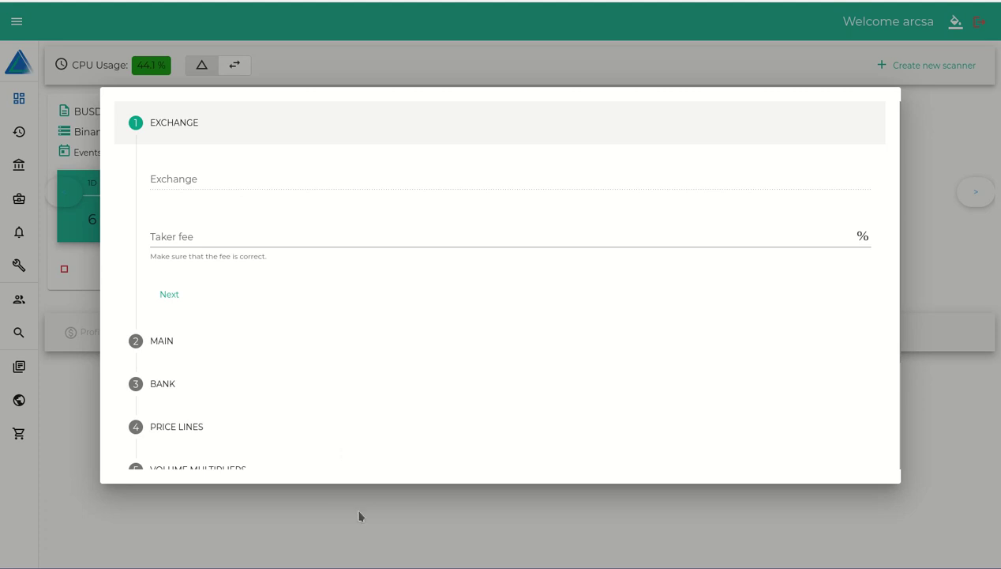
scroll(348, 446, down, 2)
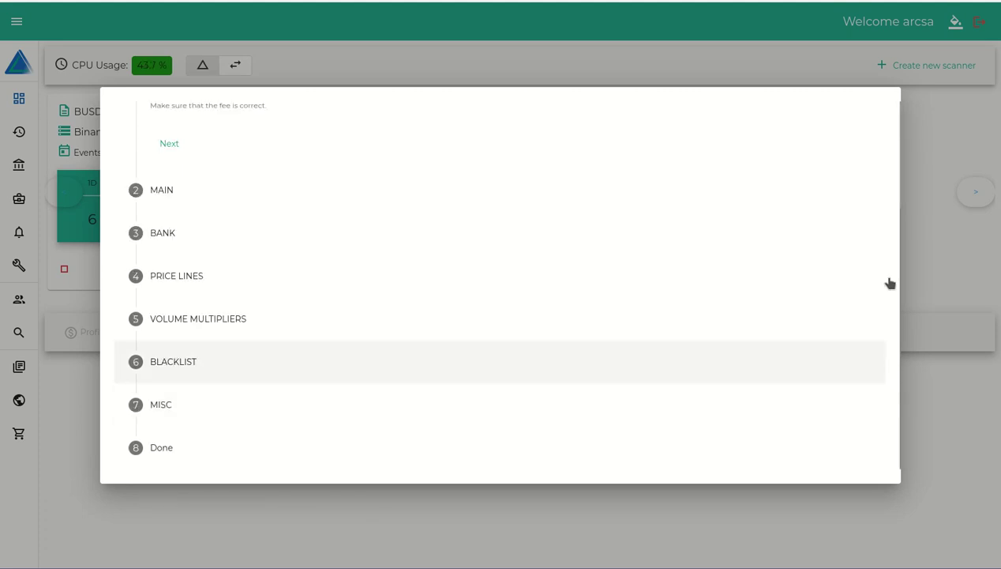
click(935, 148)
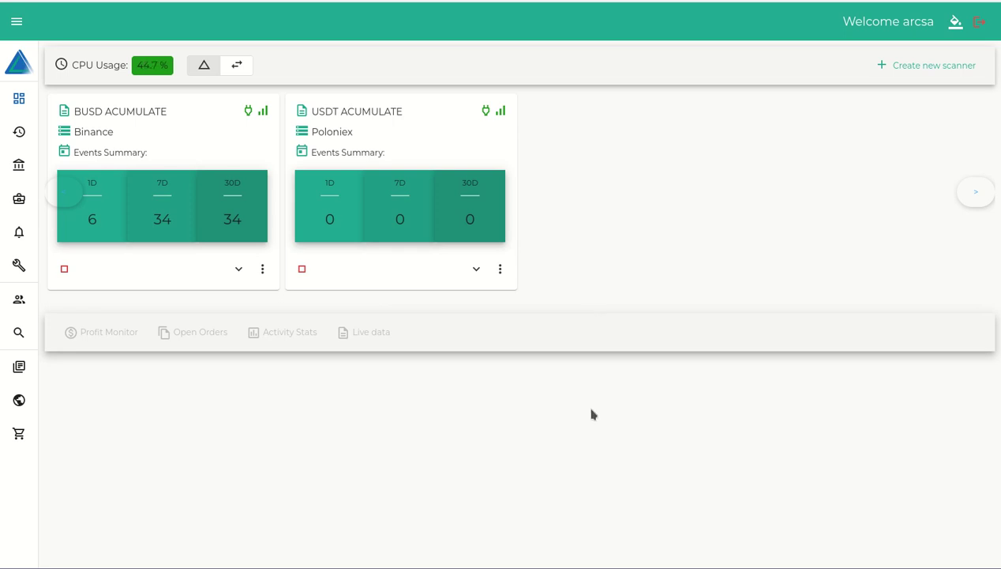
- Select the BUSD ACUMULATE scanner, briefly view the profit table in the LibreOffice Calc spreadsheet, and return to the ARBI Bot dashboard
click(241, 273)
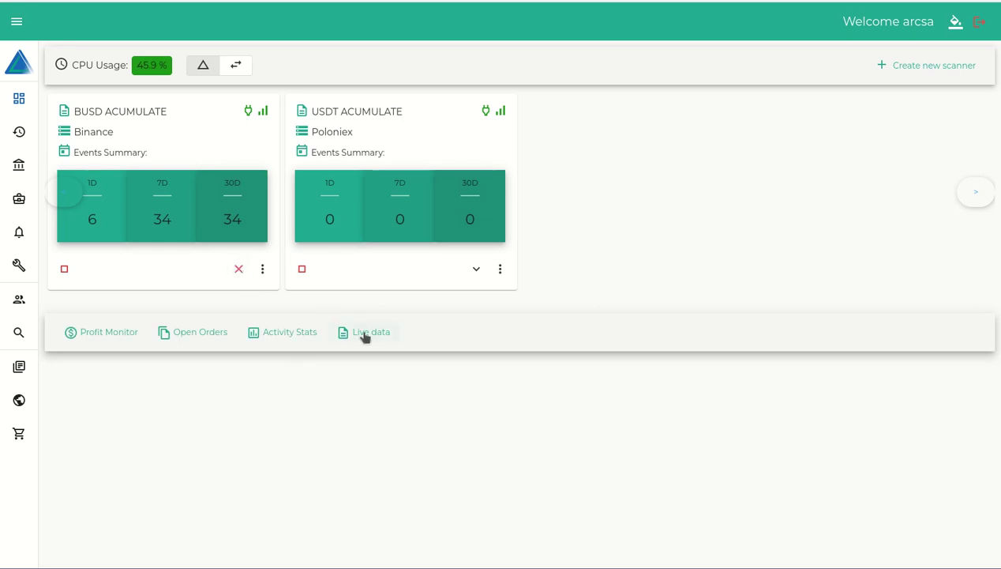
mouse_move(268, 568)
key(alt+Tab)
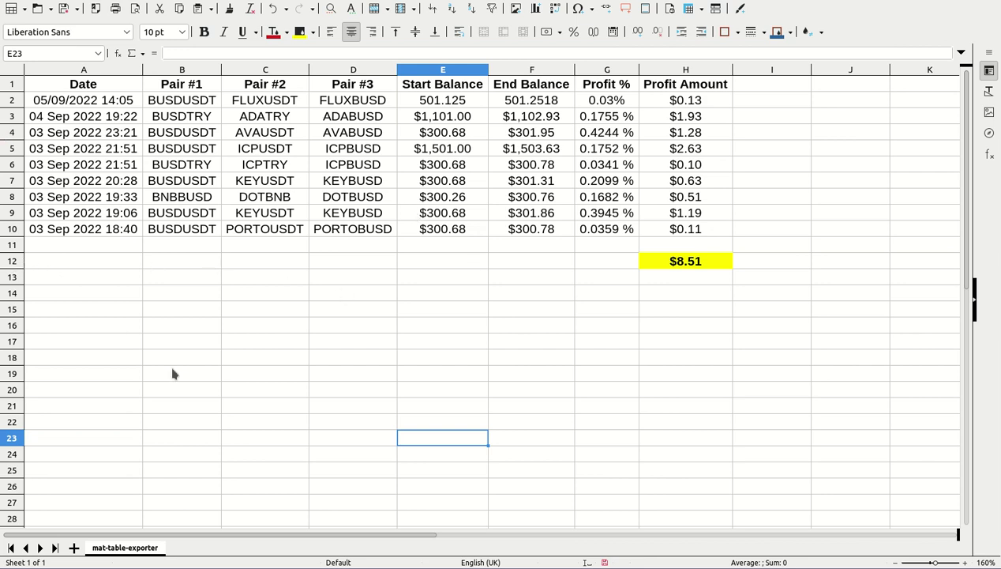
key(alt+Tab)
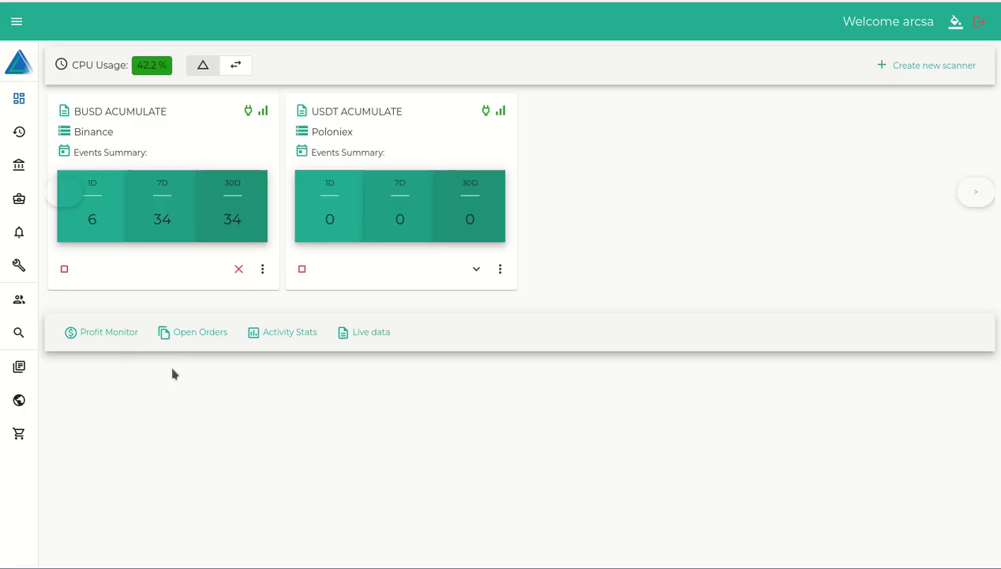
- Display the activity history of the BUSD ACUMULATE scanner with 100 items per page
click(260, 270)
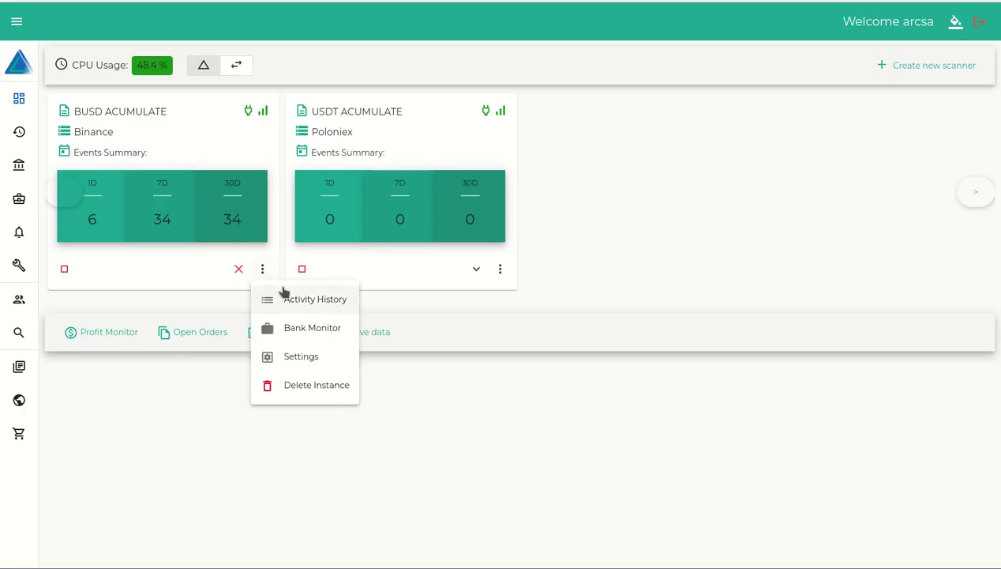
click(292, 300)
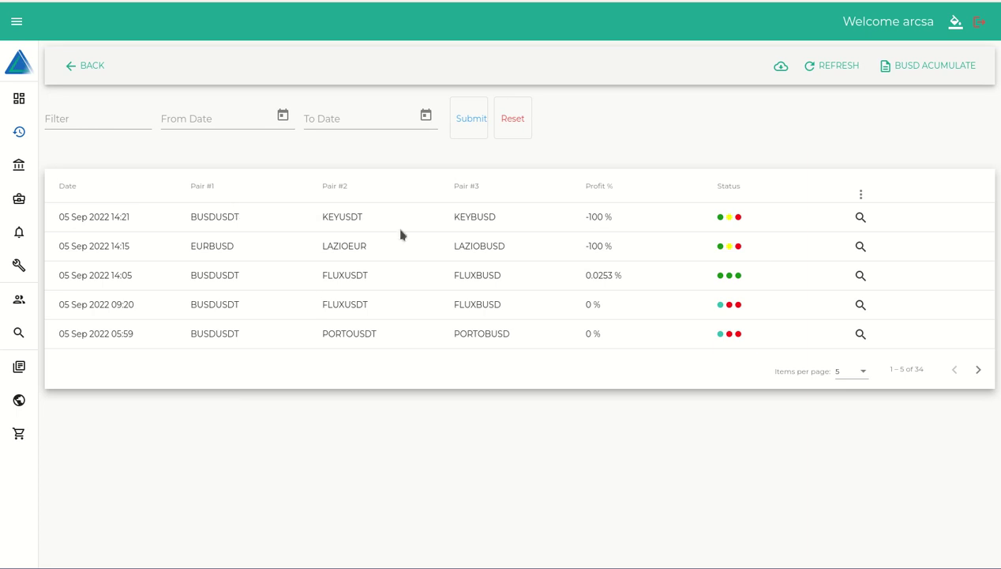
click(856, 374)
click(842, 434)
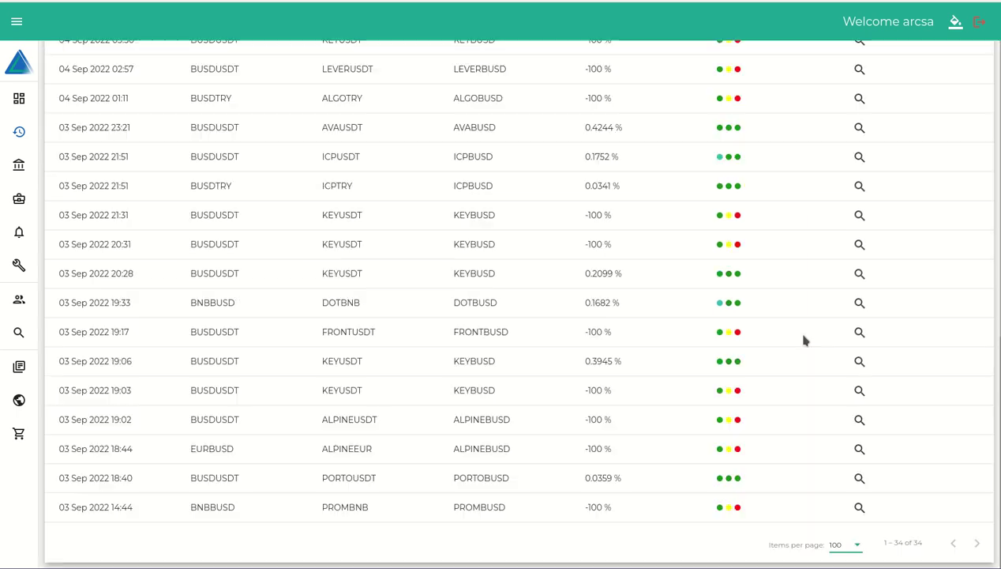
scroll(790, 271, up, 10)
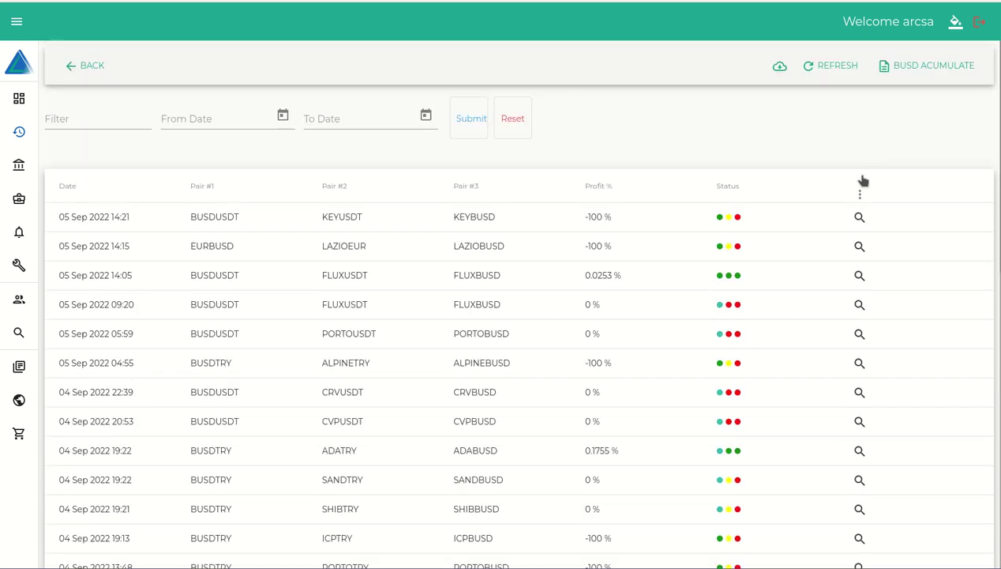
- Add the Start Balance, End Balance and Profit Amount columns to the BUSD ACUMULATE activity history table
click(858, 194)
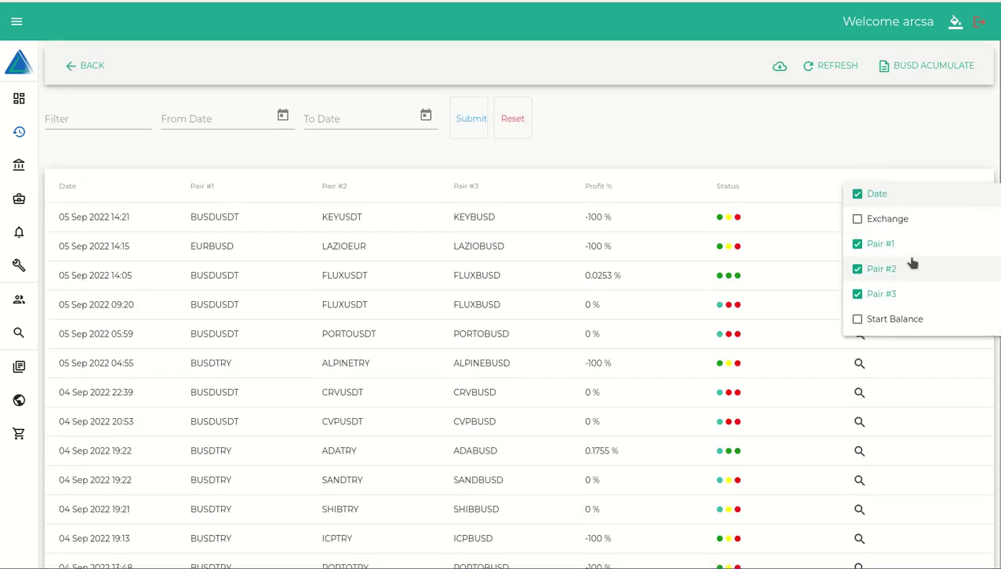
scroll(908, 261, down, 2)
click(867, 226)
click(878, 192)
scroll(907, 299, down, 2)
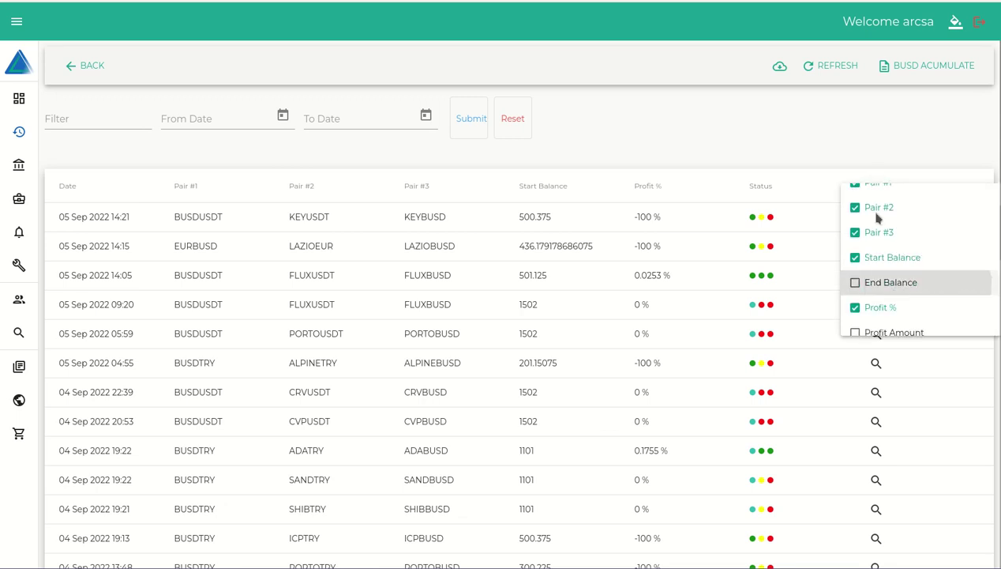
click(901, 282)
click(888, 195)
scroll(923, 283, down, 3)
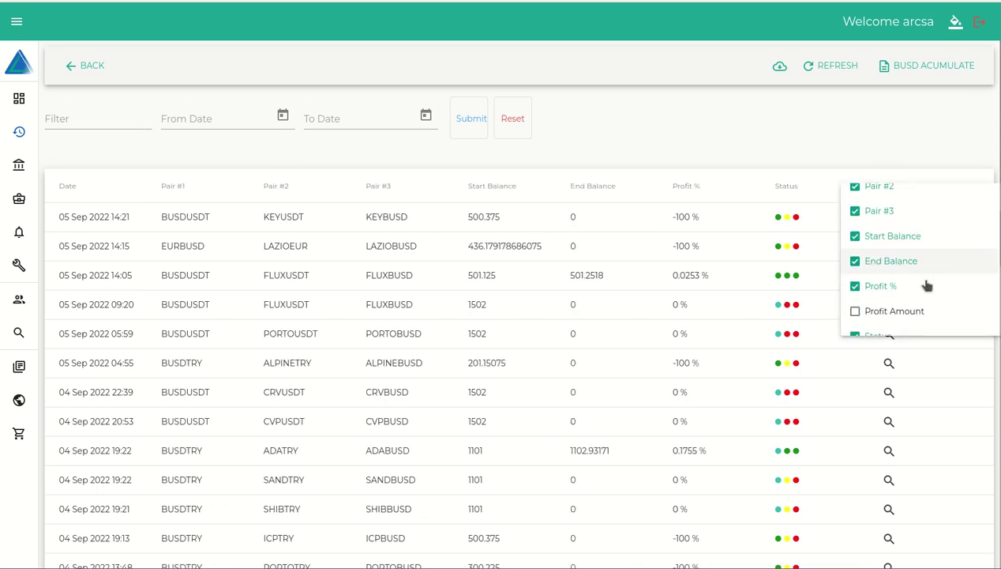
click(914, 299)
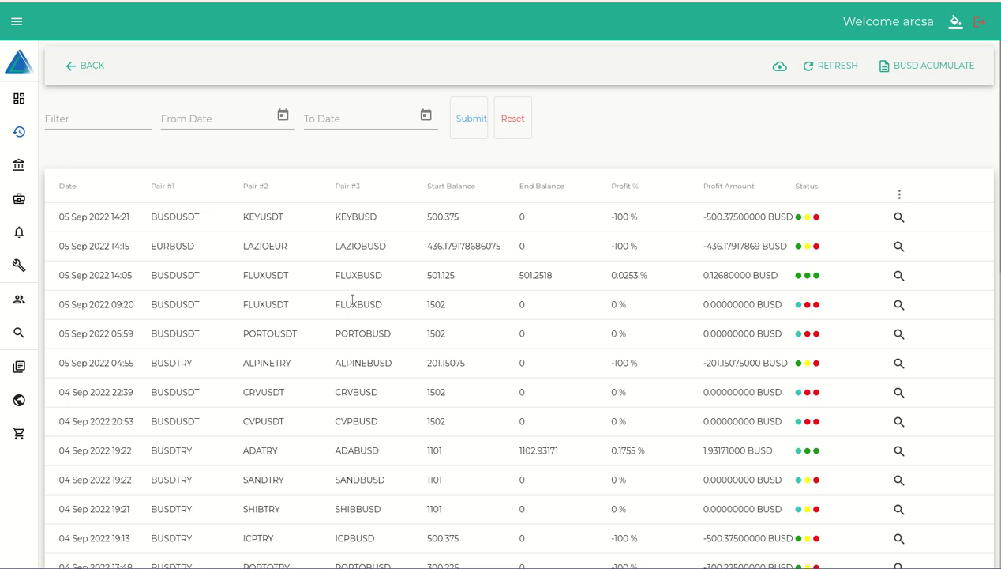
- Sort the activity history by Profit % in descending order and look through the profitable, zero and -100 % trades
click(617, 186)
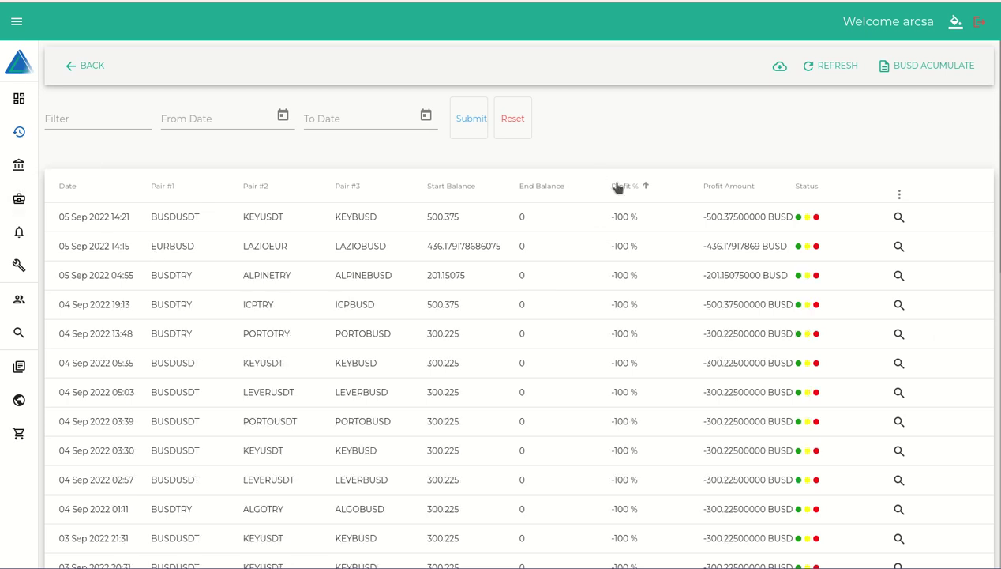
click(618, 187)
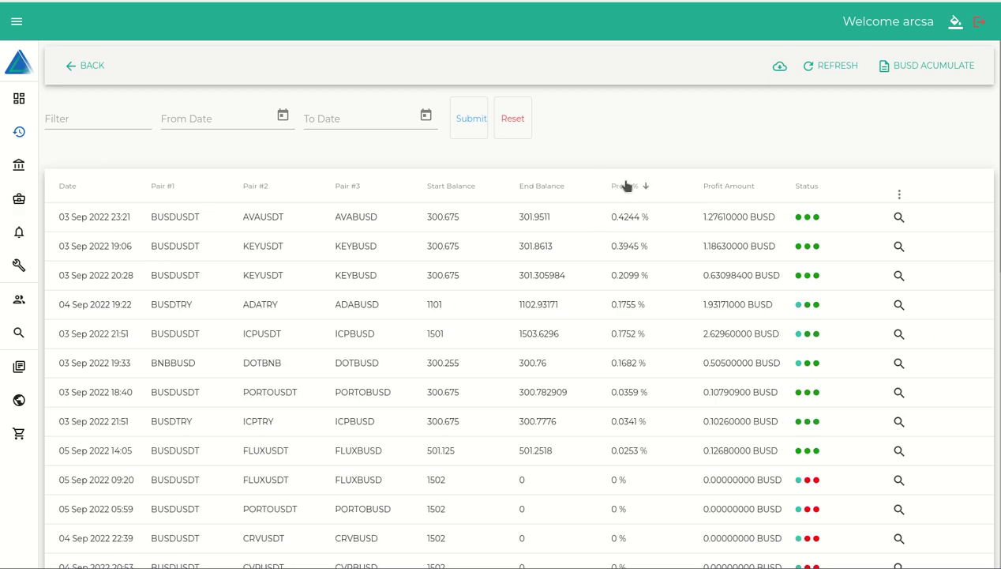
scroll(664, 217, down, 3)
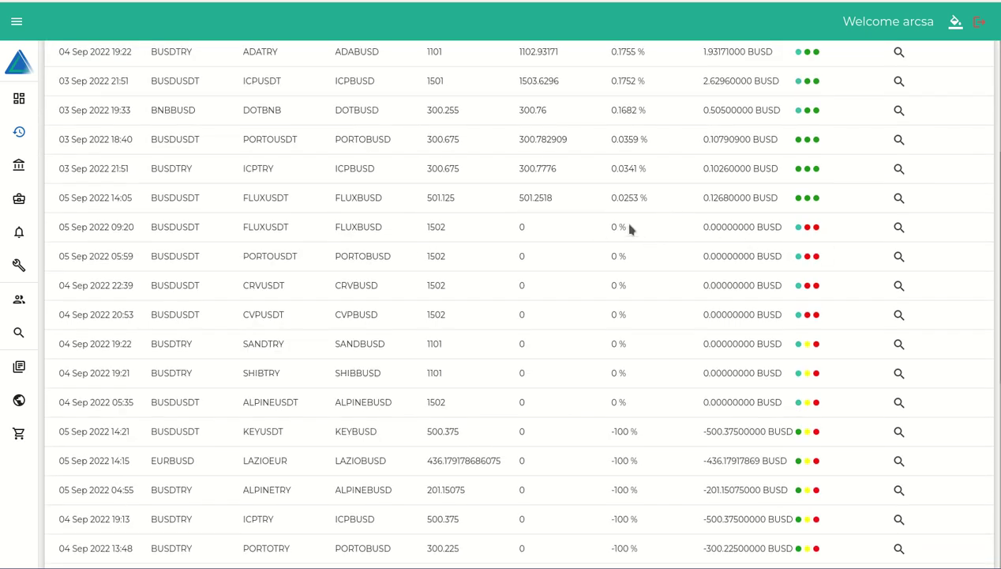
scroll(829, 370, down, 1)
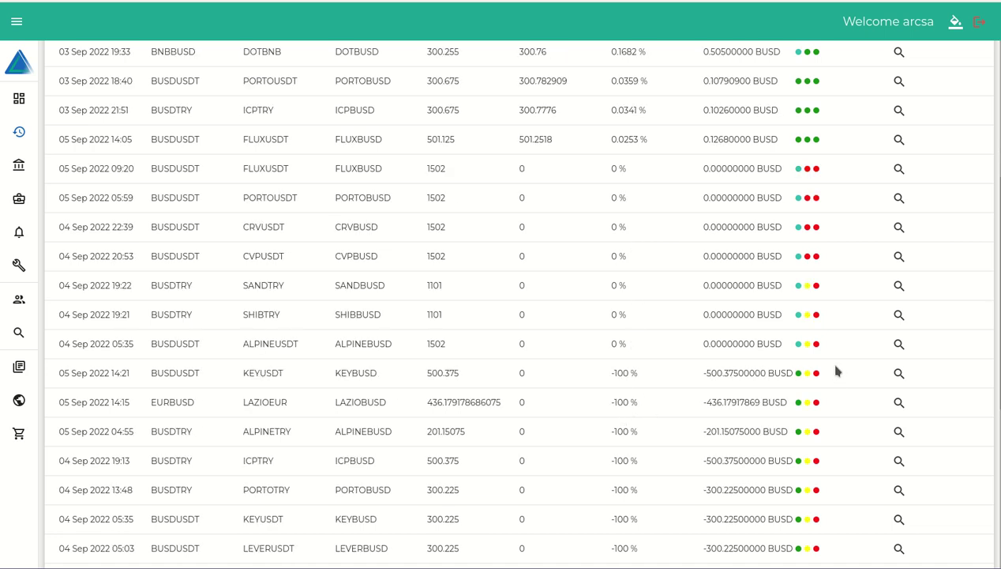
scroll(837, 371, down, 1)
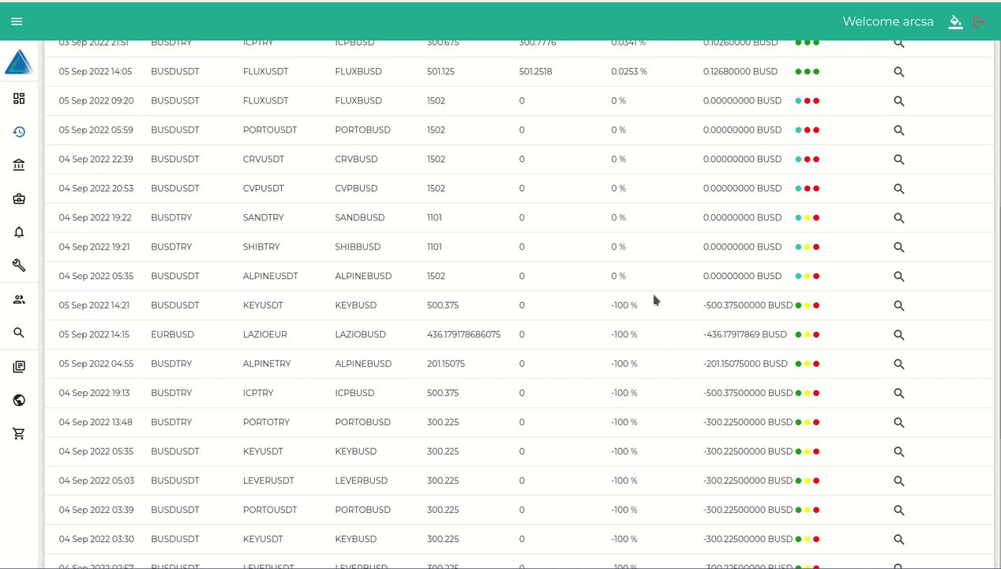
scroll(654, 297, up, 1)
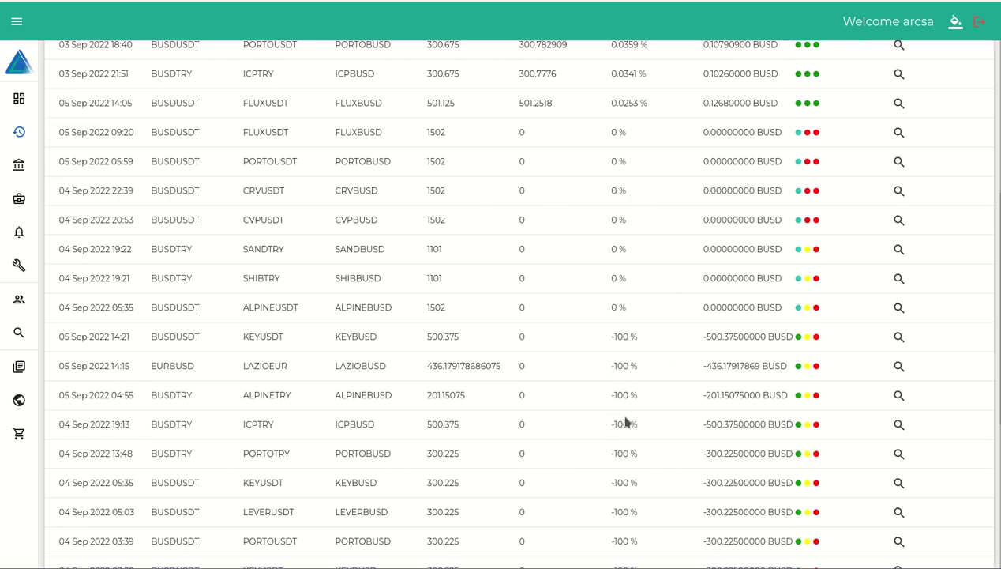
scroll(632, 411, down, 3)
scroll(641, 396, down, 1)
scroll(640, 403, up, 8)
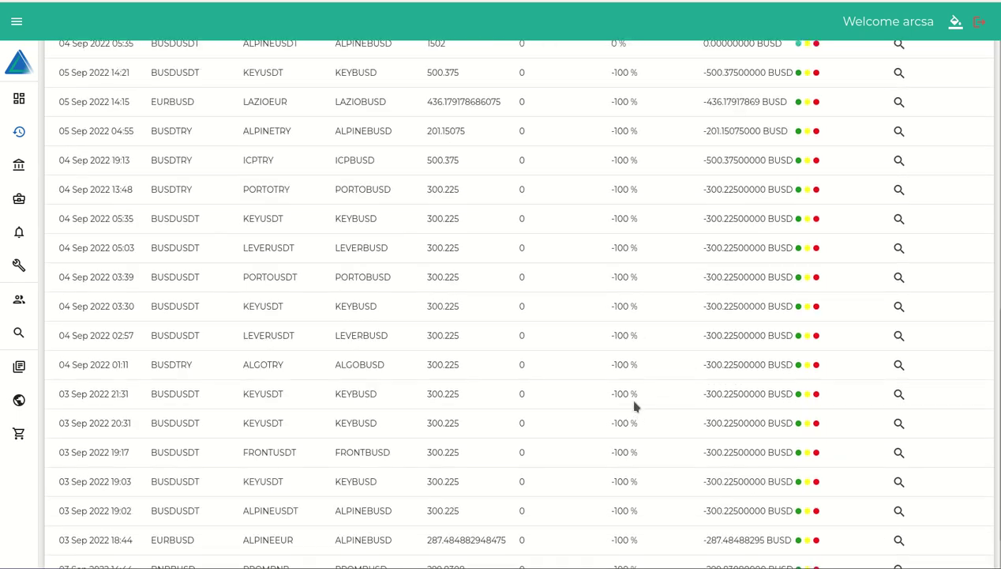
scroll(634, 399, up, 1)
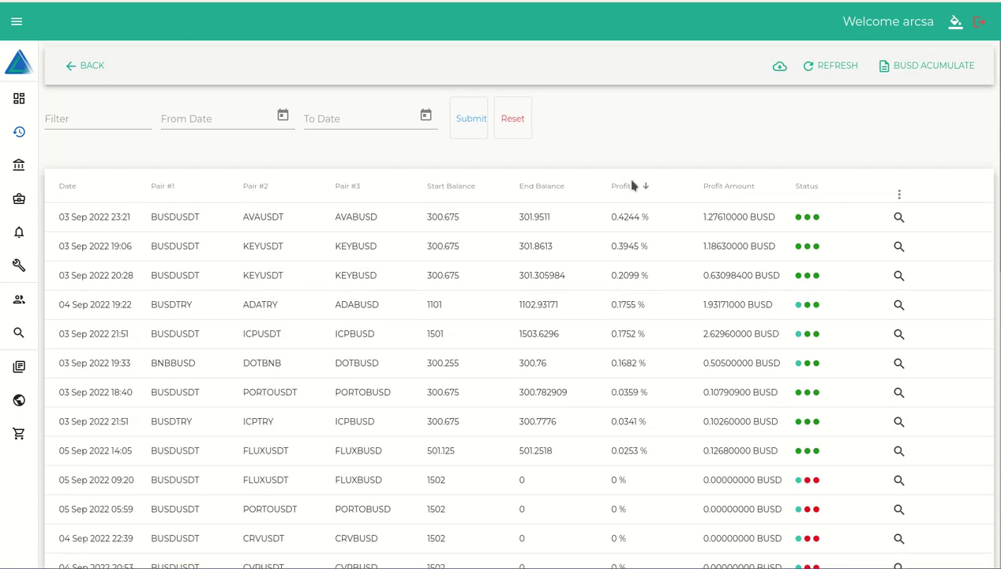
- Highlight the rows of all trades with a positive Profit % and compare them with the zero and negative trades below
drag(699, 450, 54, 210)
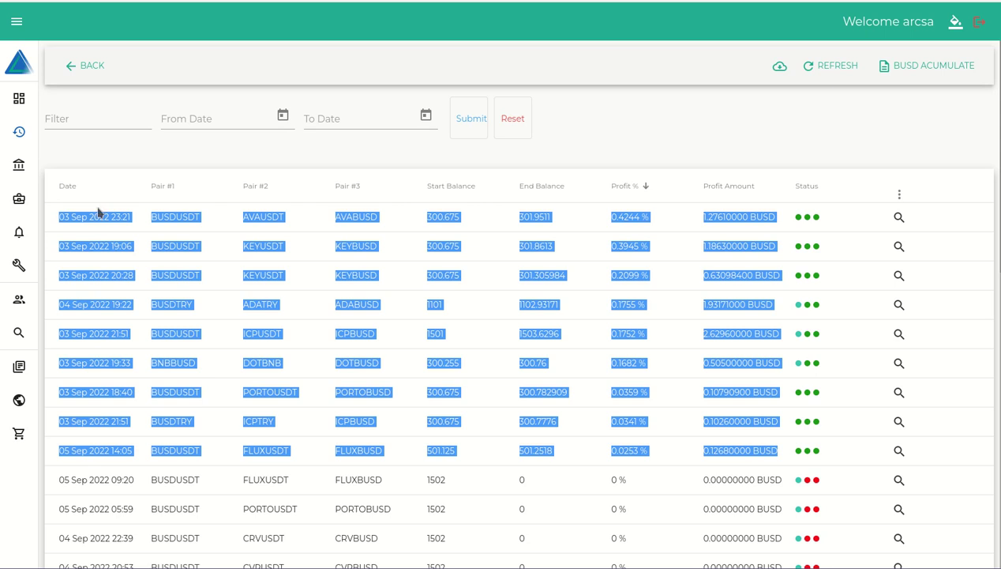
scroll(840, 308, down, 2)
scroll(841, 364, down, 1)
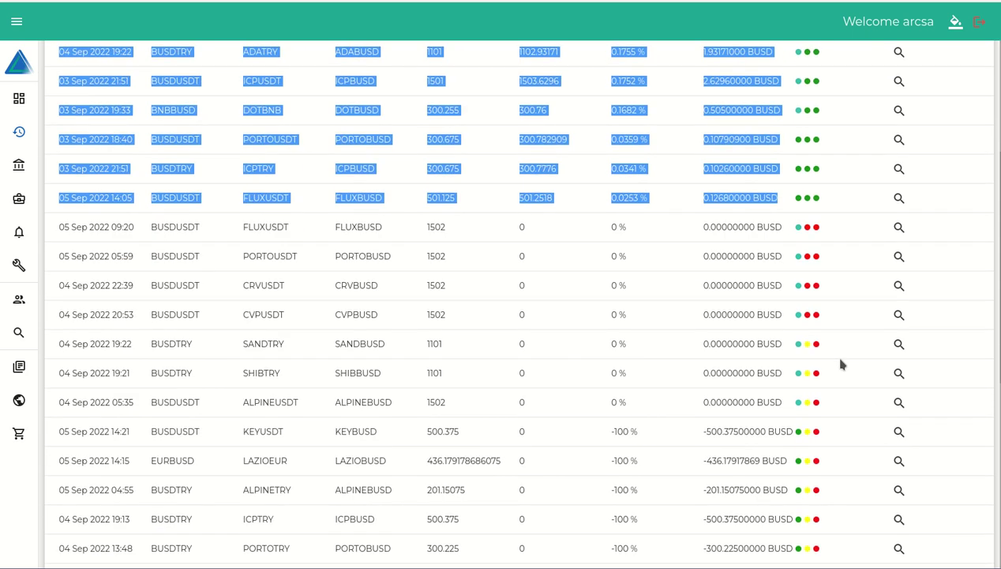
scroll(838, 388, down, 1)
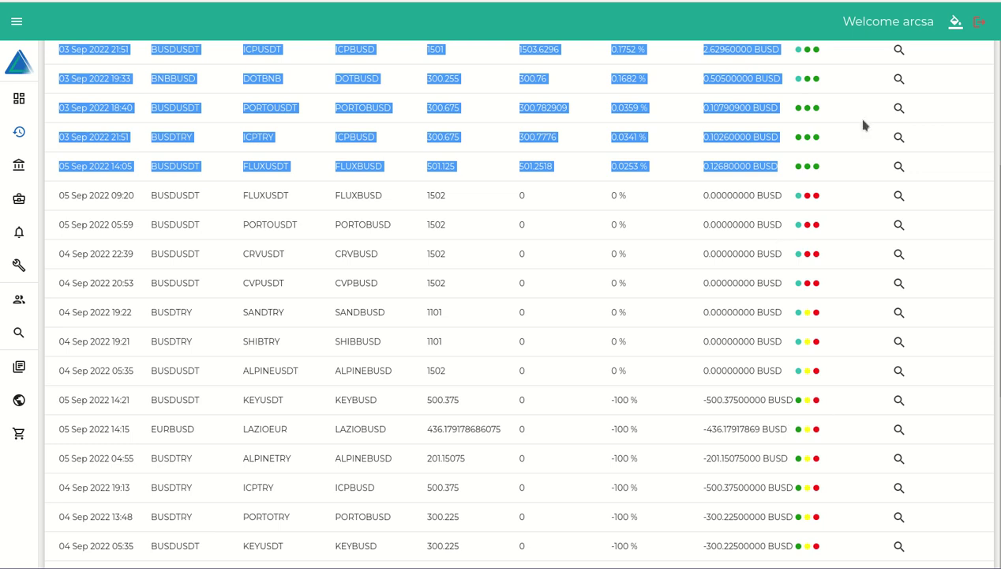
scroll(644, 288, up, 1)
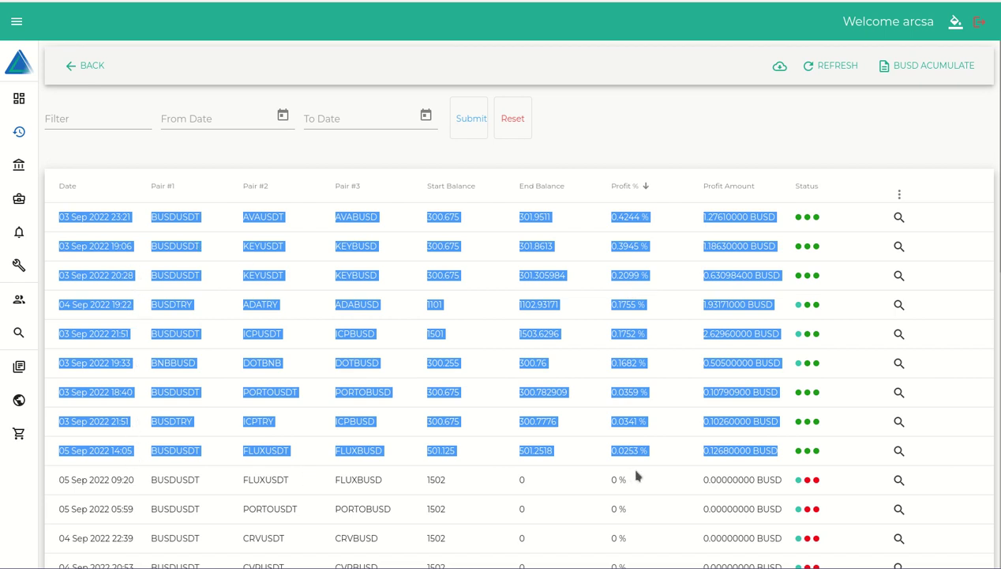
- Switch to the profit table in LibreOffice Calc and calculate the average of Profit % range G2:G11 in cell G12
key(alt+Tab)
click(392, 291)
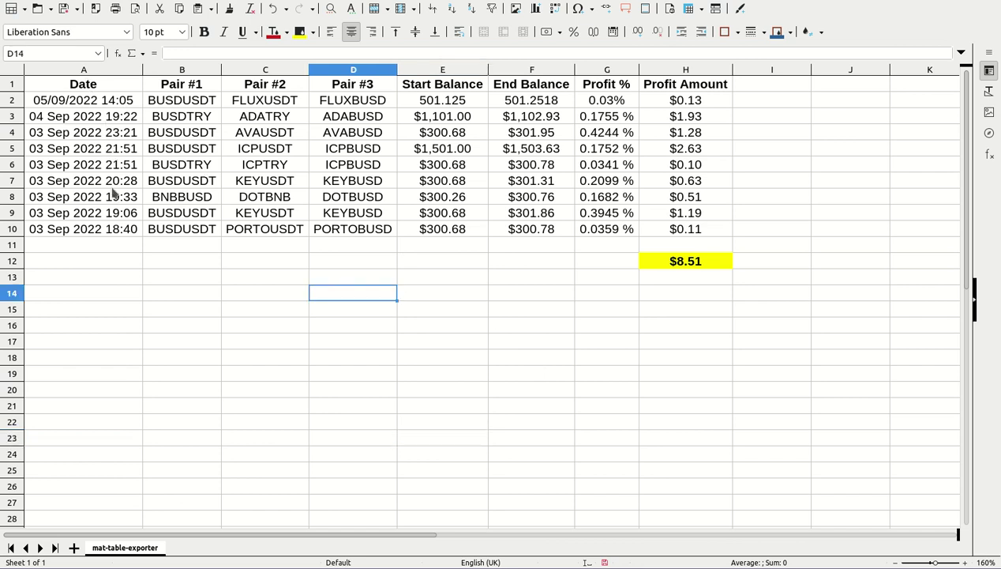
click(709, 302)
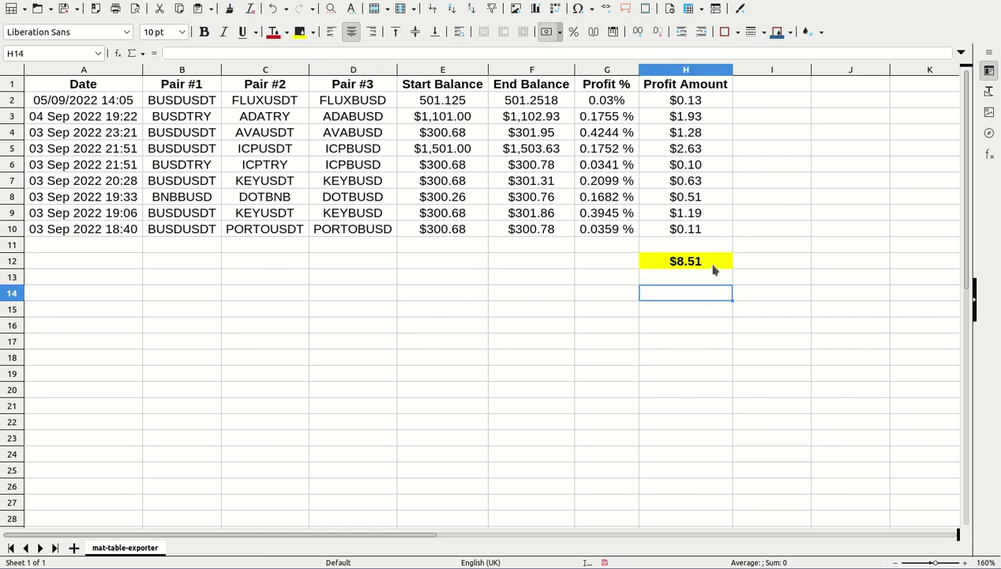
click(599, 265)
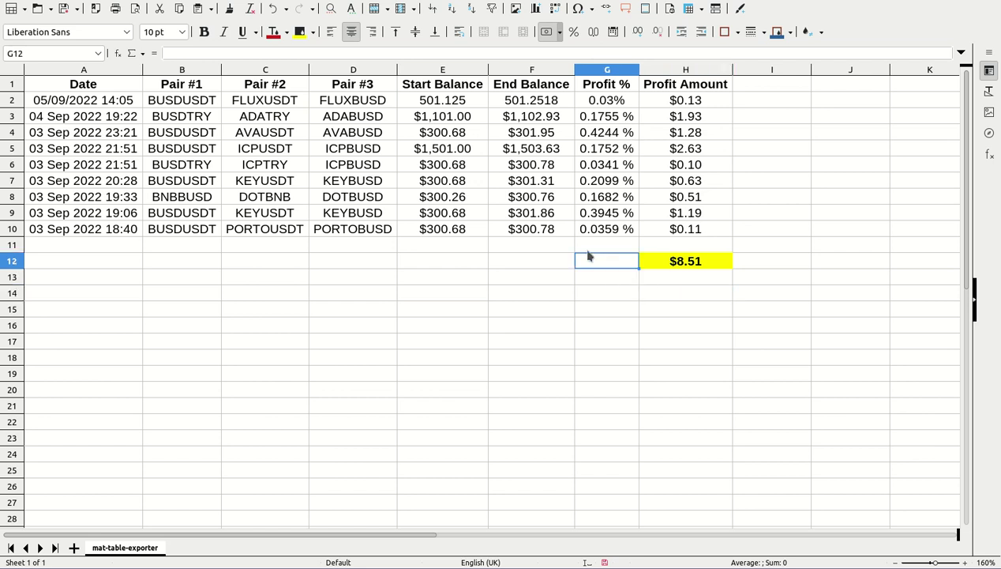
click(140, 53)
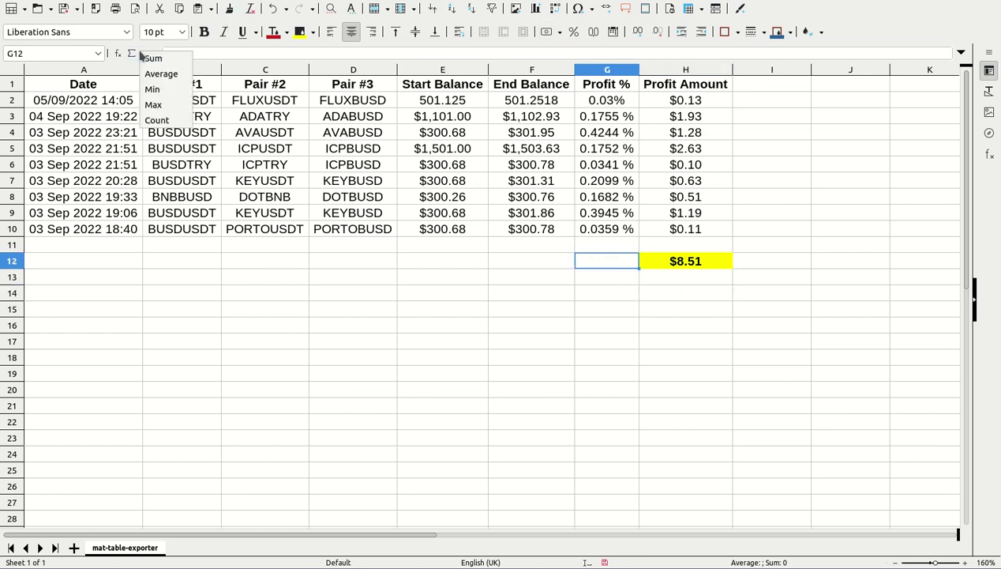
click(157, 74)
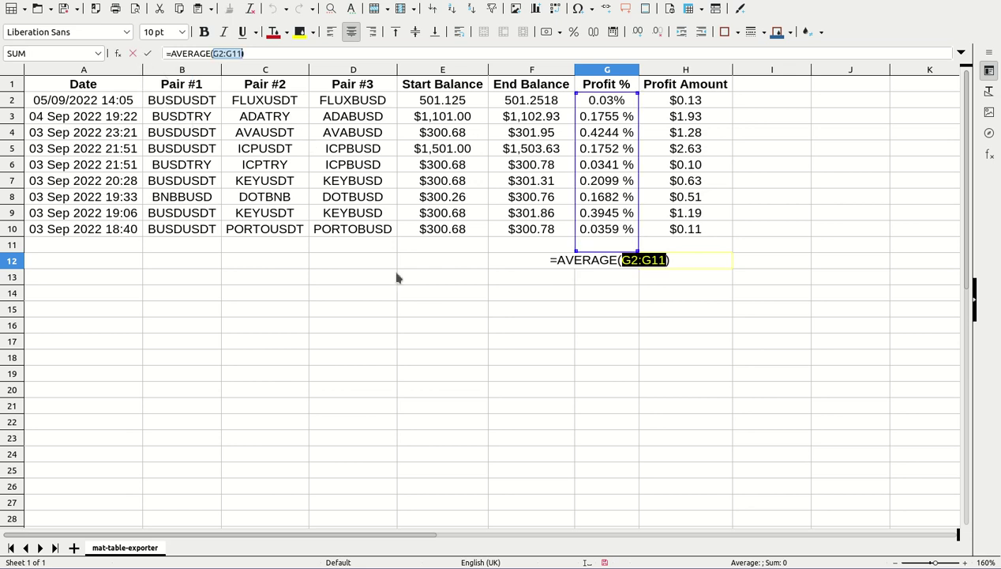
key(Return)
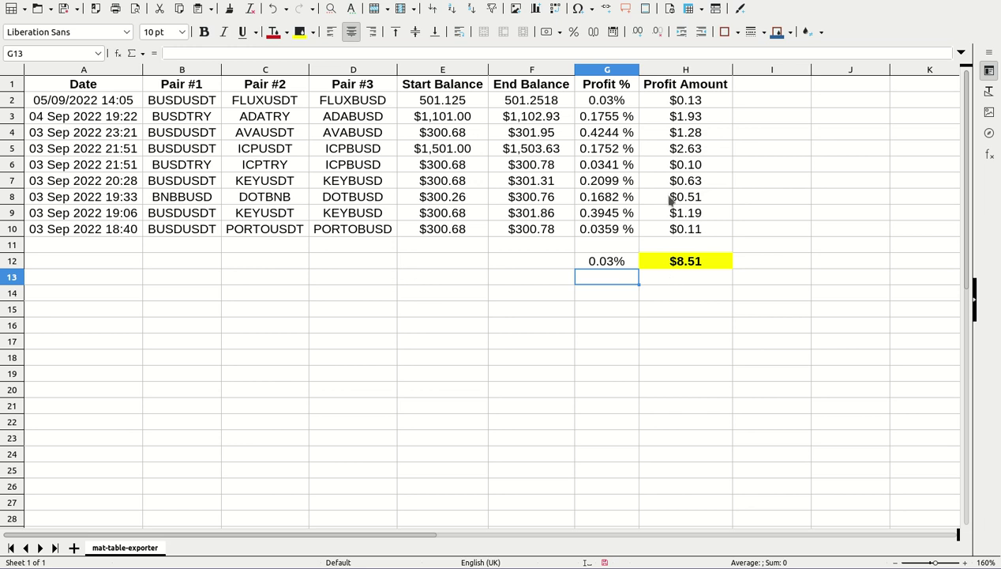
- Re-enter the Profit % values in cells G2 to G5 as 0.003%, 0.1755, 0.42 and 0.1755
click(599, 104)
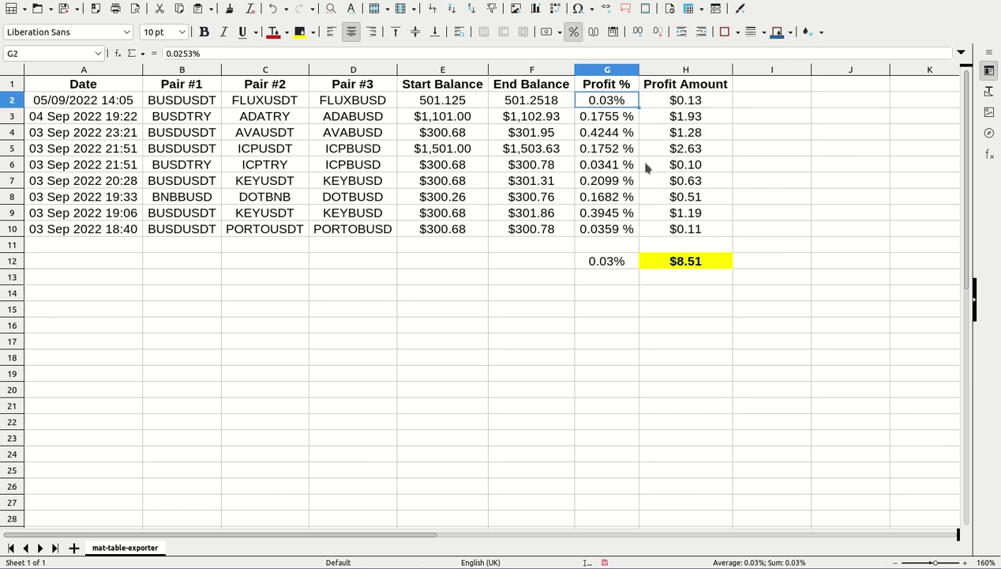
text(0.003)
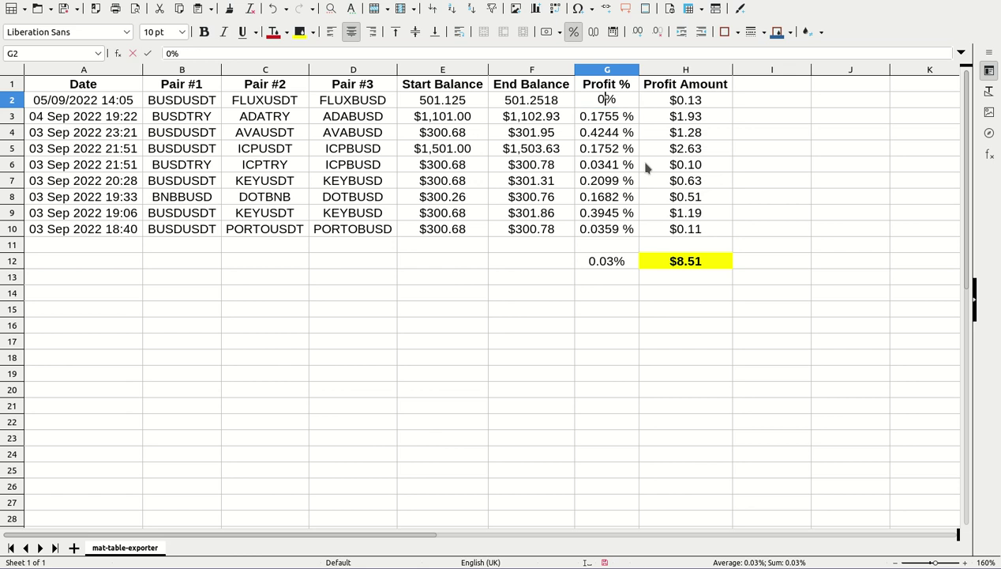
key(Return)
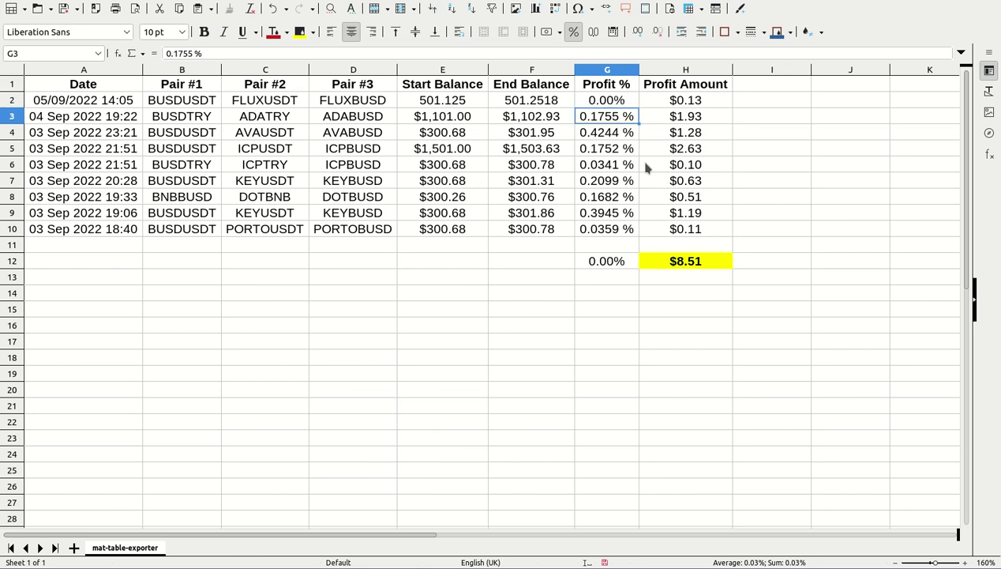
text(0.1755)
key(Return)
text(0.42)
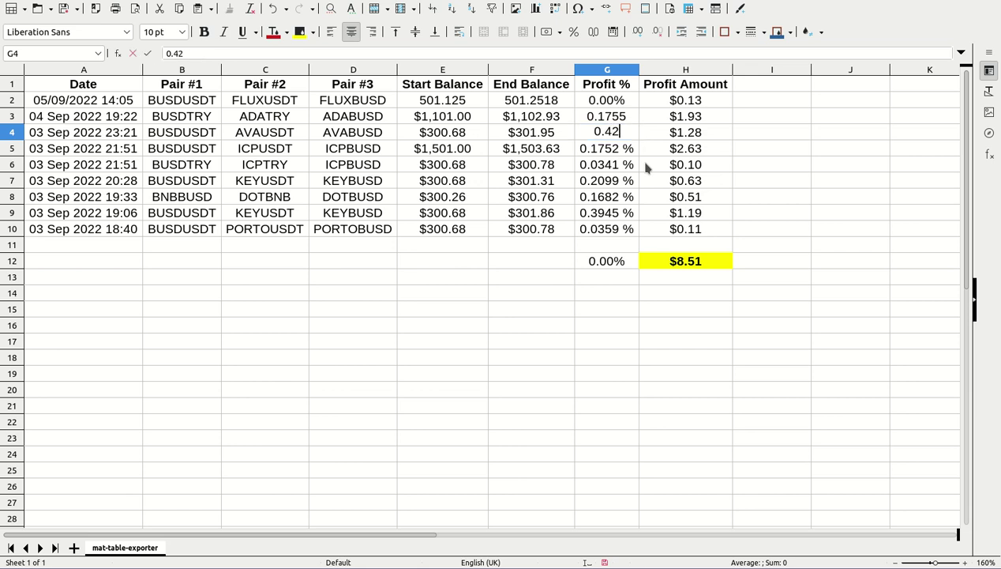
key(Return)
text(0.1)
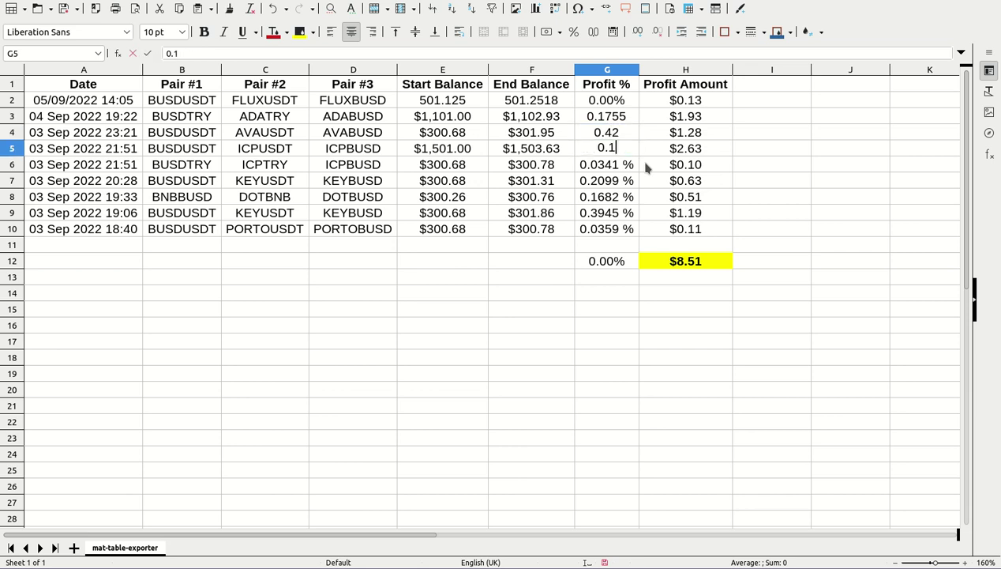
text(75)
key(Return)
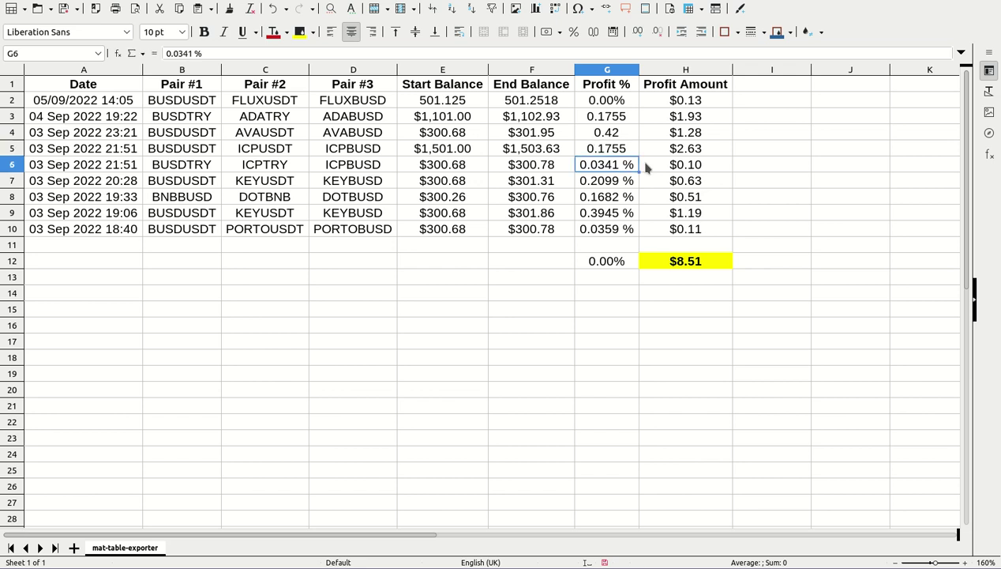
- Re-enter the Profit % values in cells G6 to G8 as 0.0359 %, 0.2099 and 0.16
text(0.0)
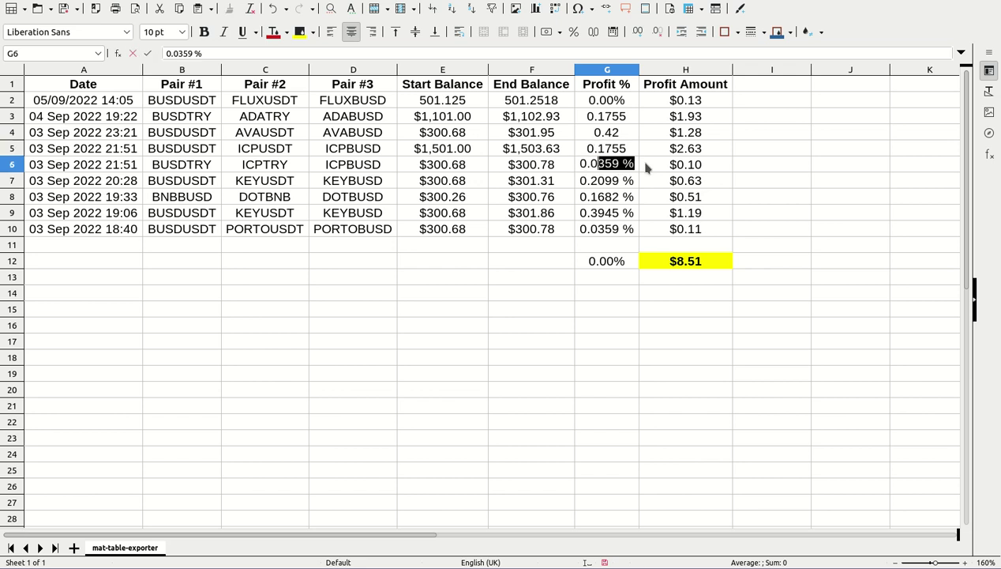
text(359)
key(Return)
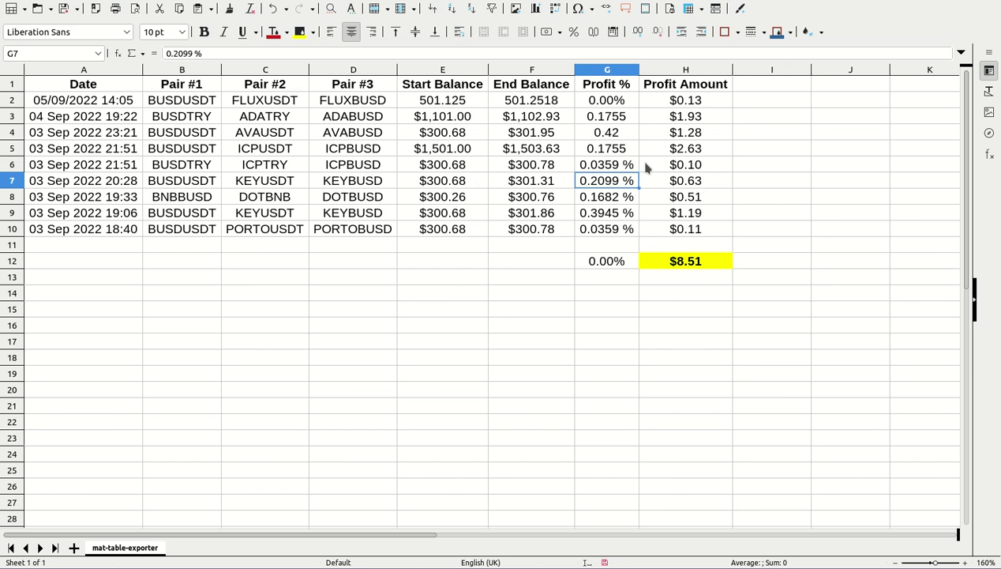
text(0.20)
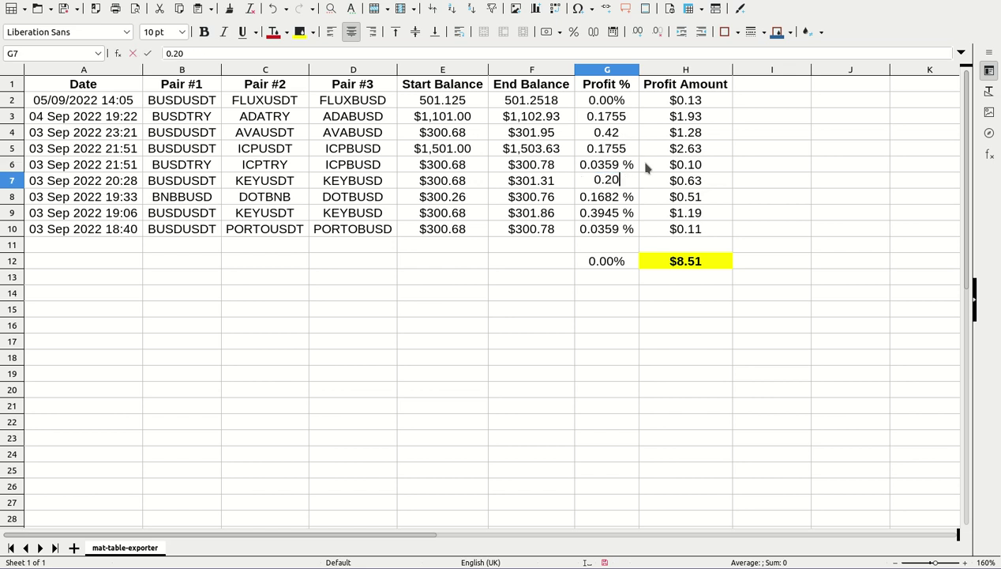
text(99)
key(Return)
text(0.16)
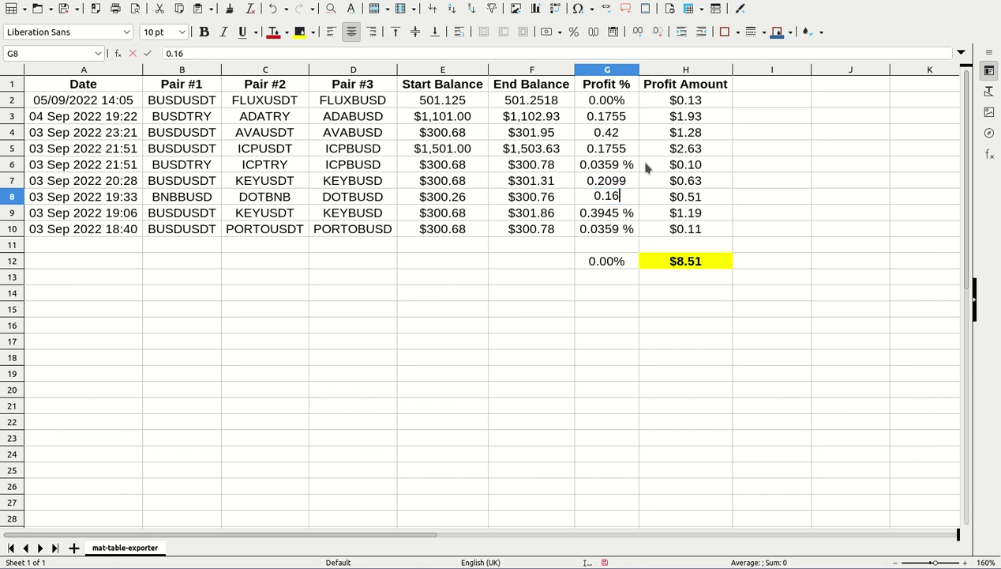
key(Return)
- Re-enter the Profit % values in G9 and G10 as 0.3945 and 0.0359 %, and apply percent format to average cell G12
text(0.3)
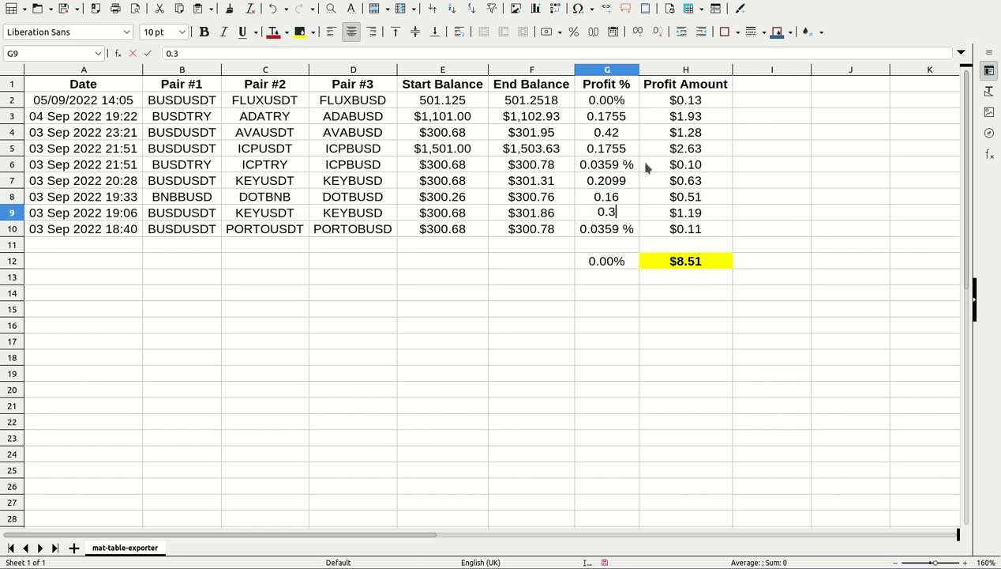
text(945)
key(Return)
text(0.)
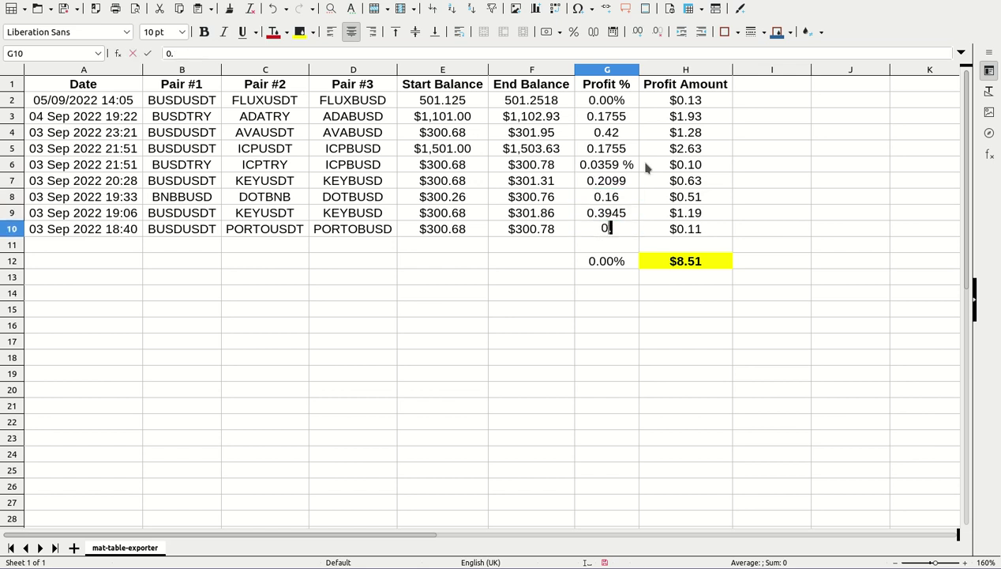
text(0359 %)
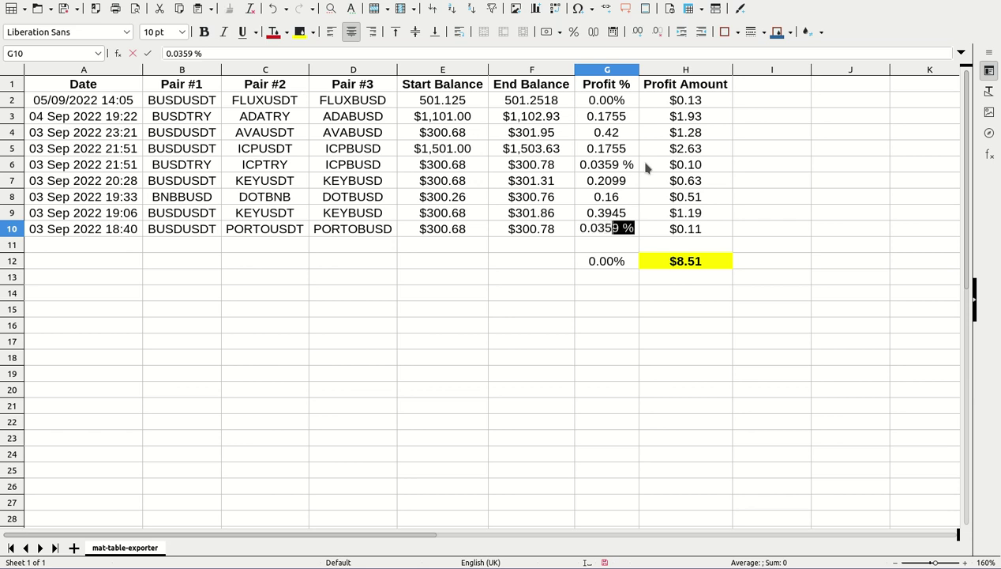
key(Return)
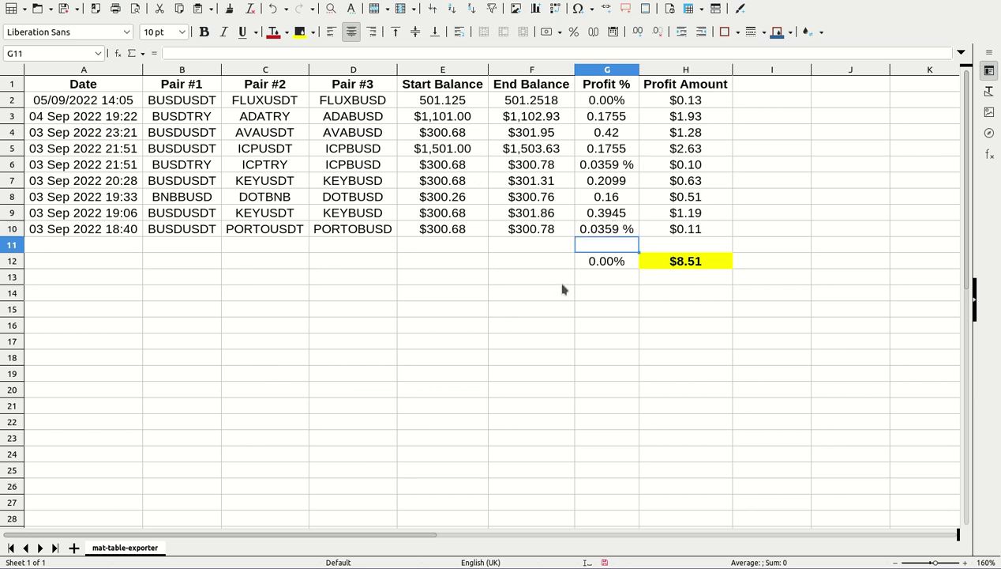
click(606, 265)
click(573, 32)
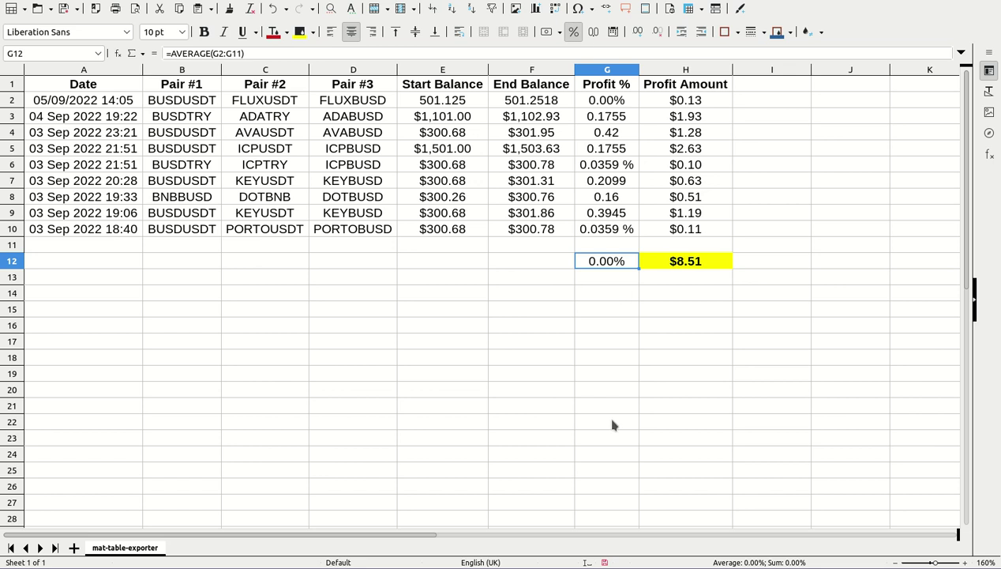
- Undo the re-entered Profit % values in column G and the average formula in cell G12
key(Up)
key(Up)
key(Up)
key(Up)
key(Up)
key(Up)
key(Up)
key(Up)
key(Up)
key(Up)
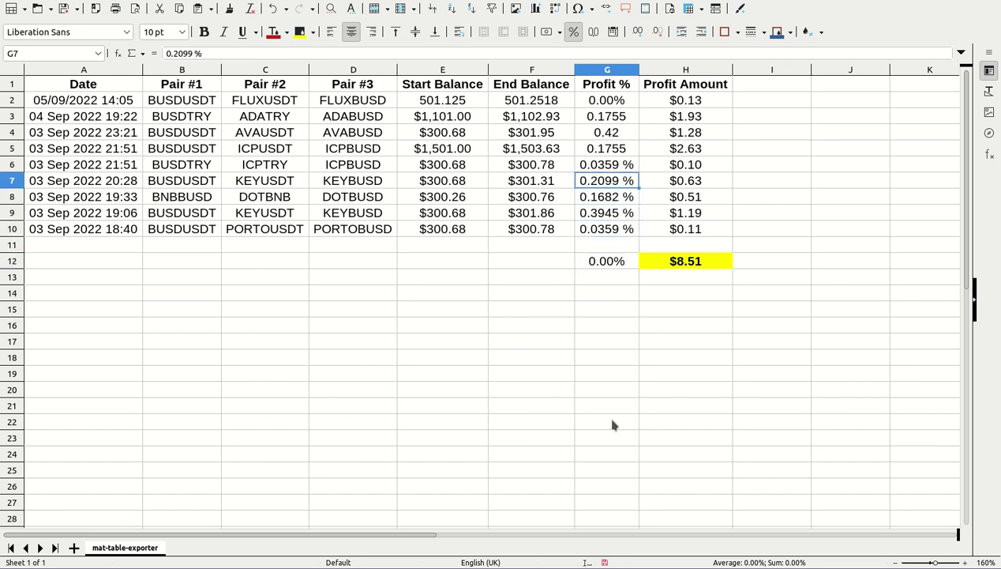
key(ctrl+z)
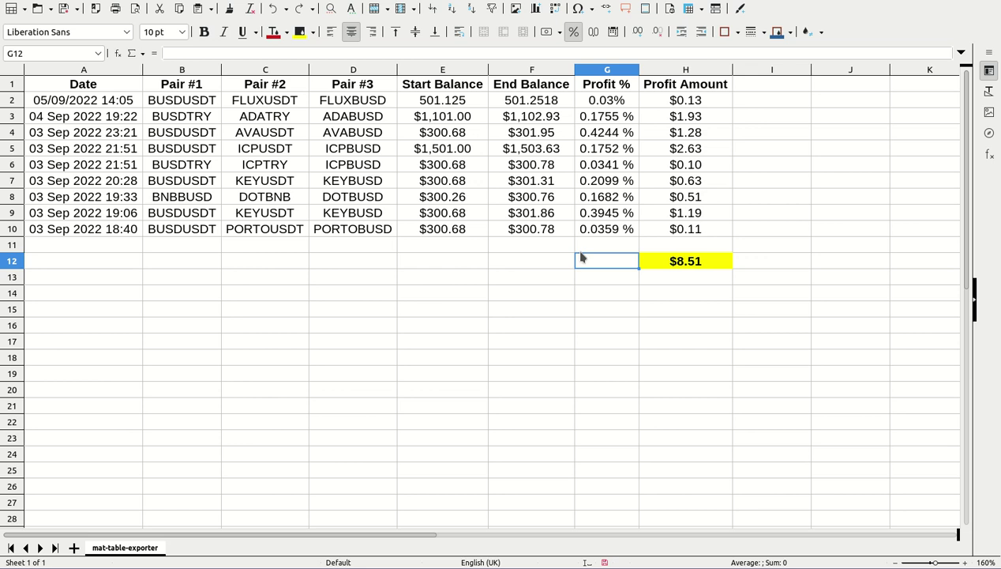
- Switch back to the ARBI Bot trade history, clear the row highlighting and return to the scanner dashboard
key(alt+Tab)
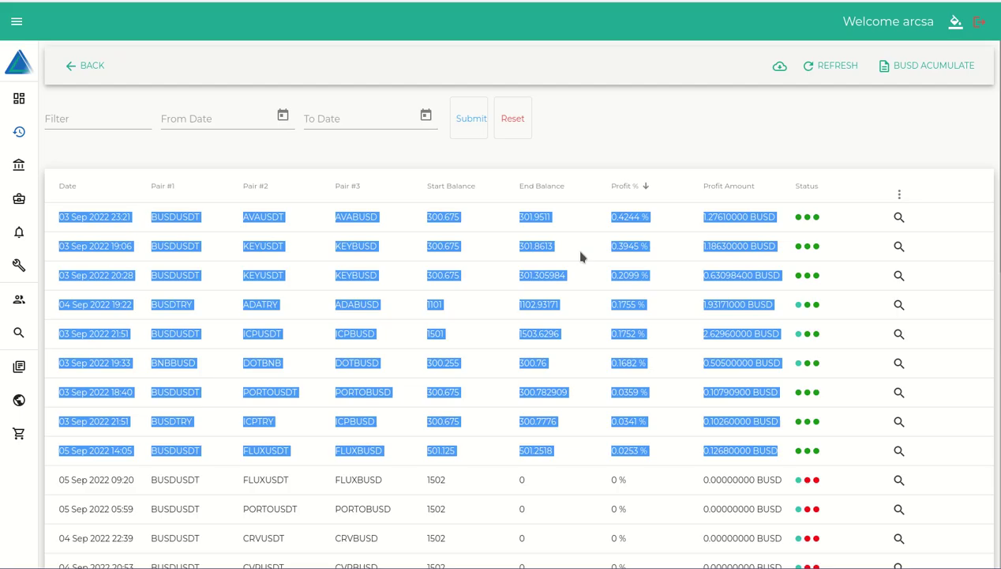
click(681, 125)
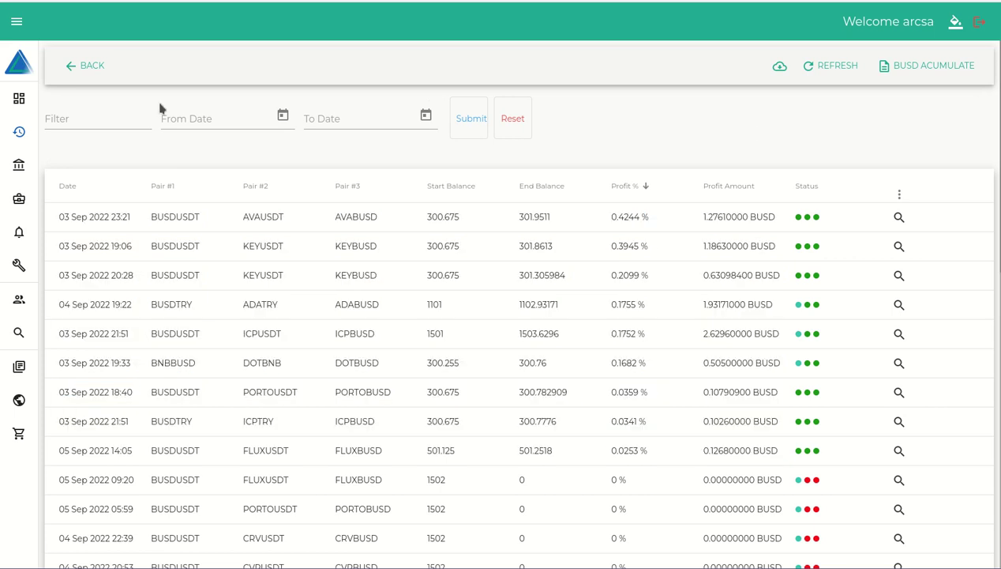
click(76, 67)
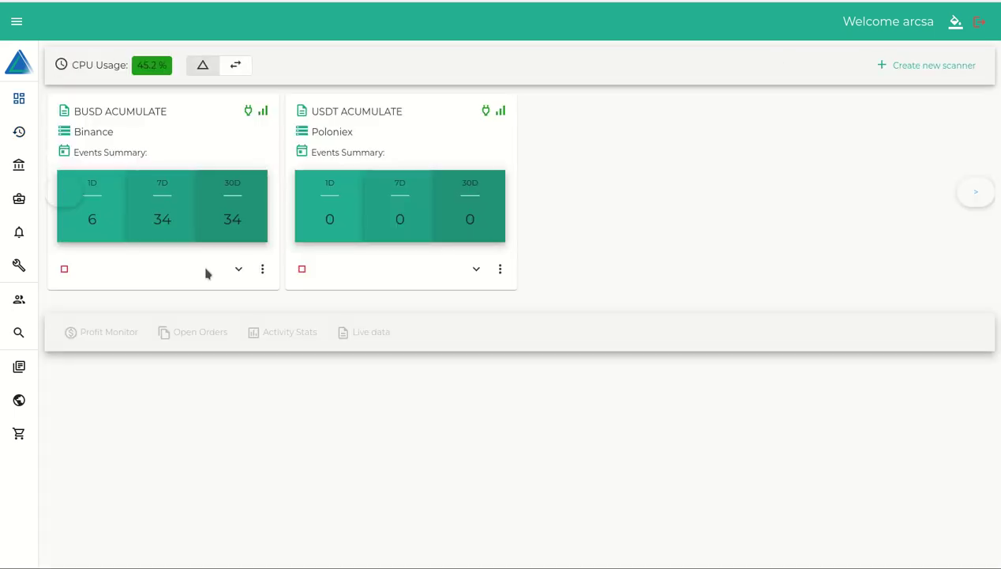
- Expand the BUSD ACUMULATE scanner's details and display its Activity Stats
click(239, 268)
click(97, 338)
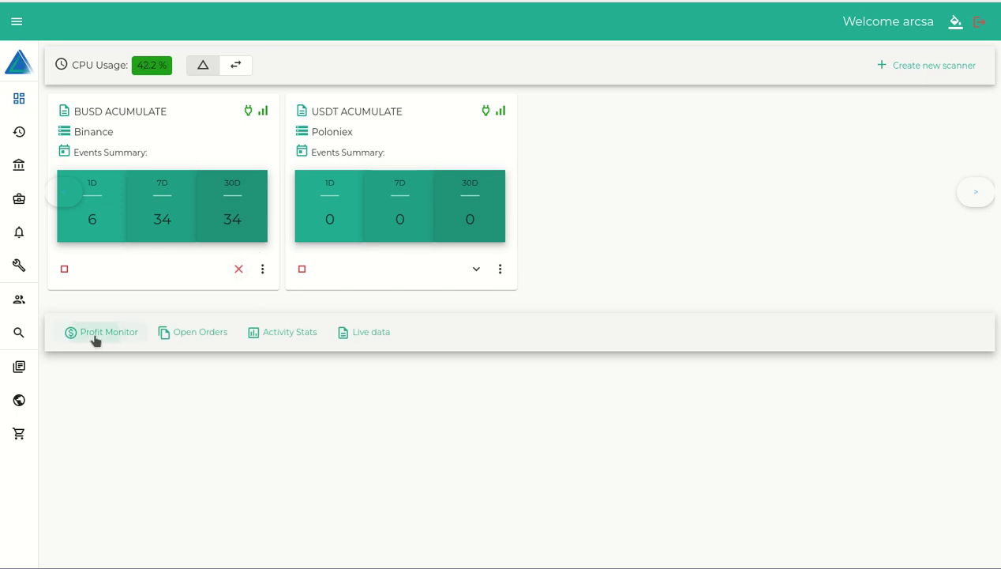
click(200, 335)
click(298, 332)
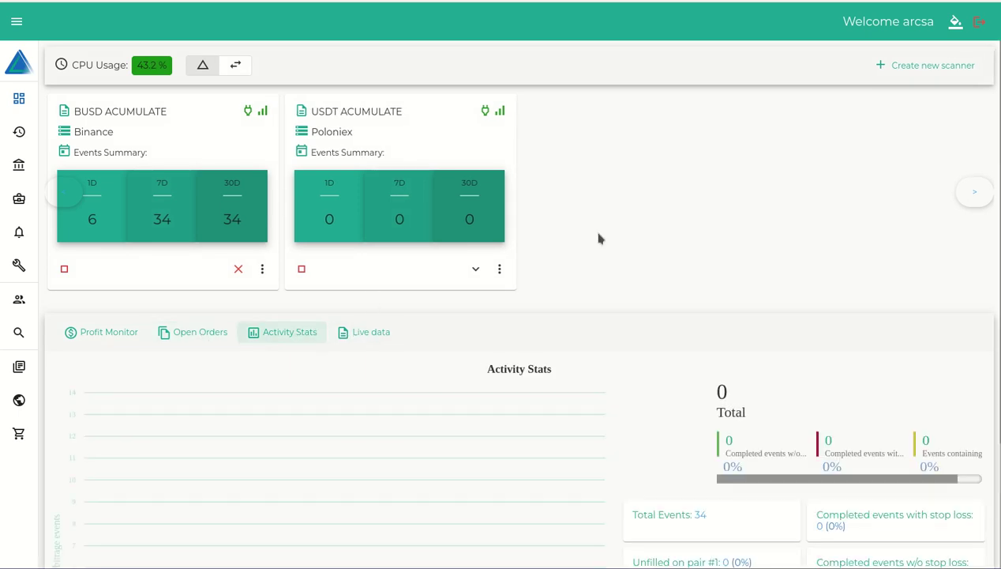
- Examine the daily arbitrage event bars for 3/9 to 5/9 and highlight the Unfilled on pair #2 statistic
scroll(623, 237, down, 2)
mouse_move(526, 279)
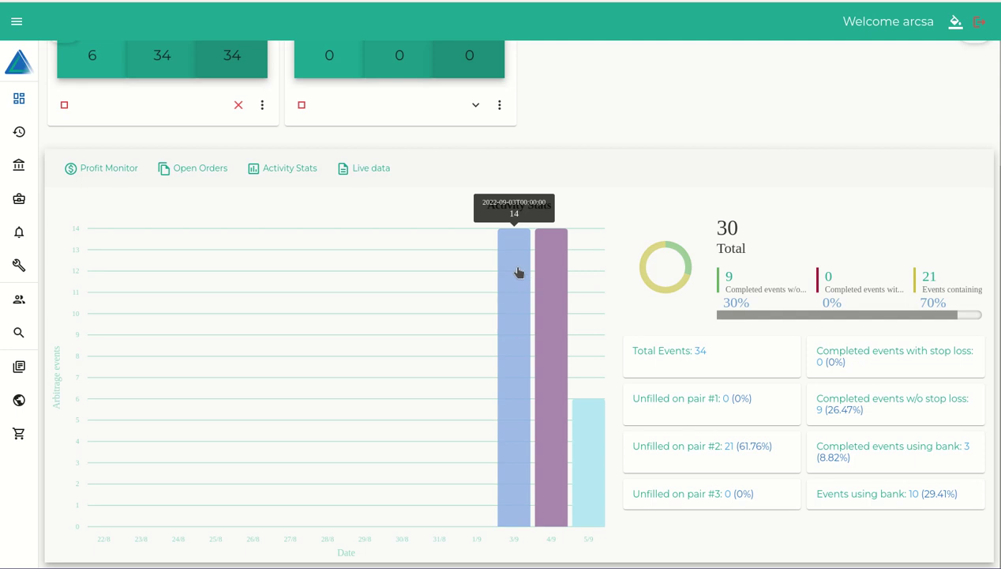
mouse_move(557, 272)
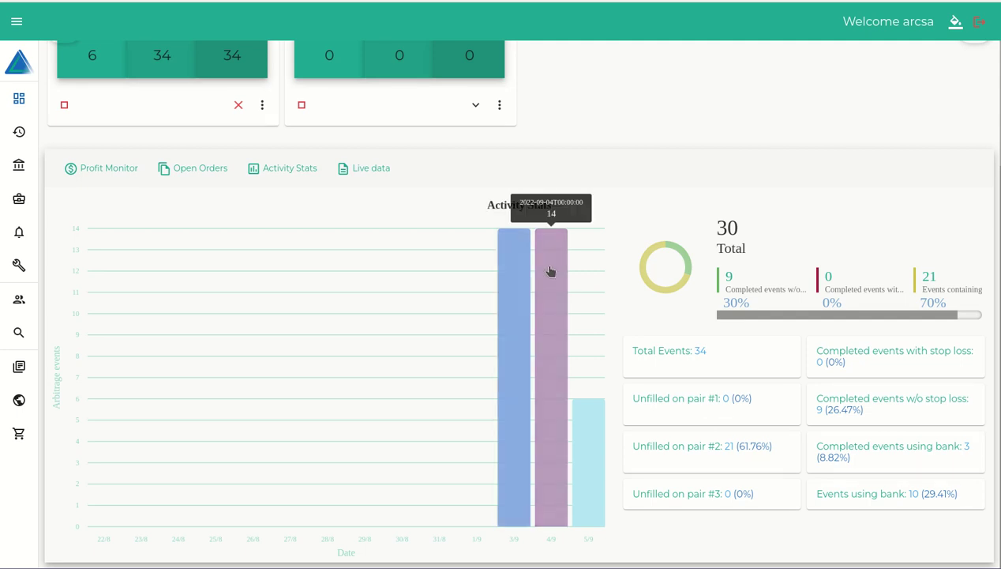
mouse_move(597, 473)
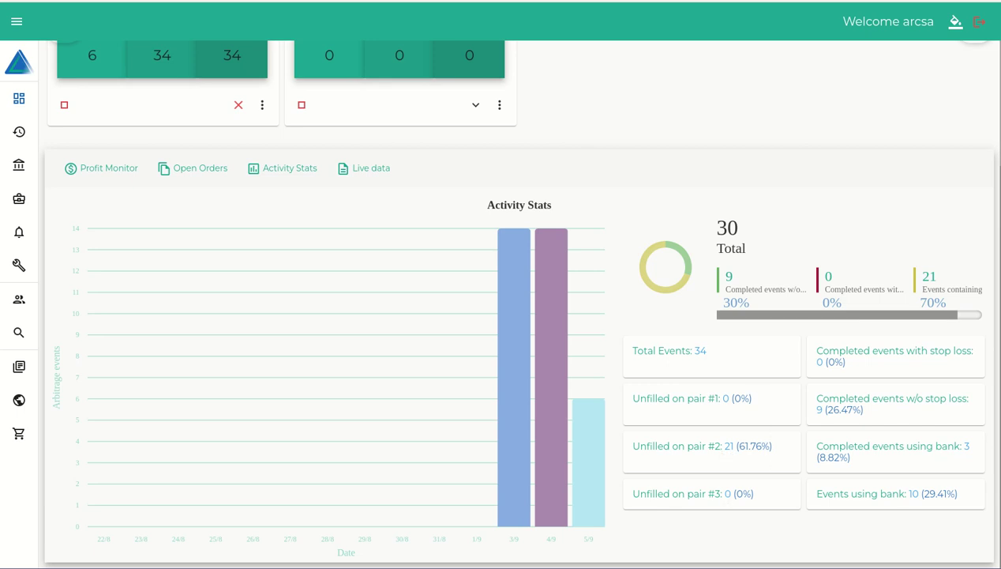
drag(779, 454, 633, 451)
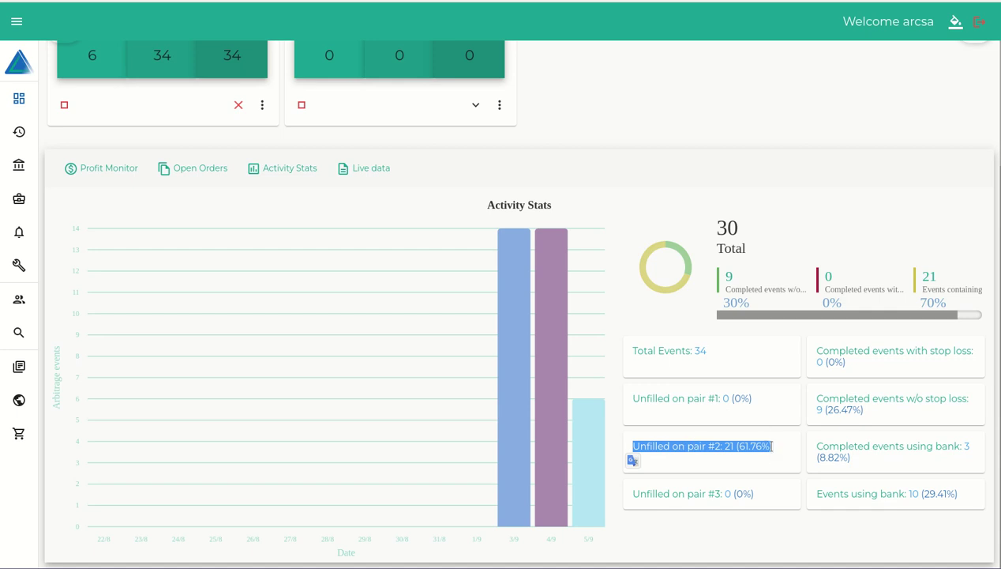
scroll(212, 353, up, 2)
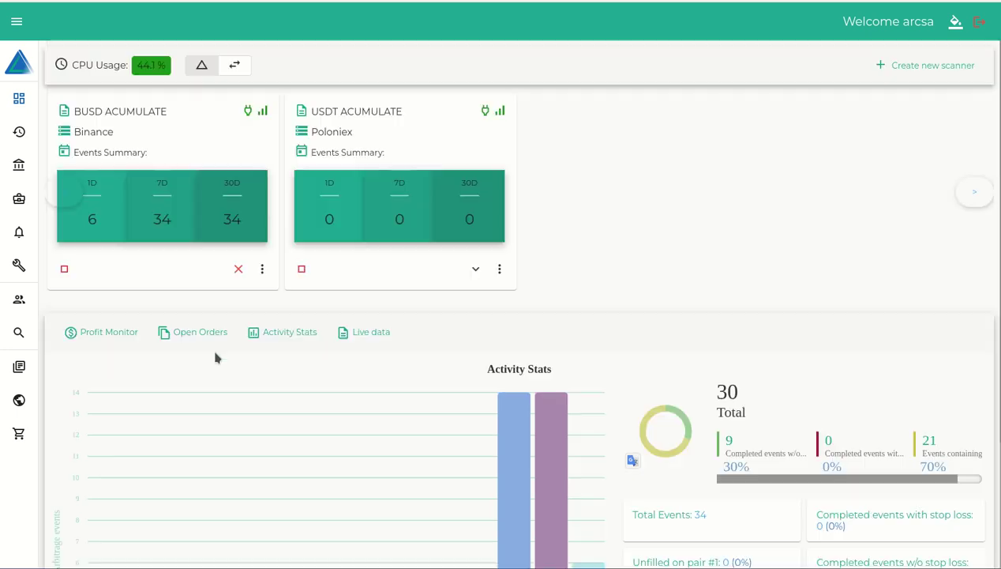